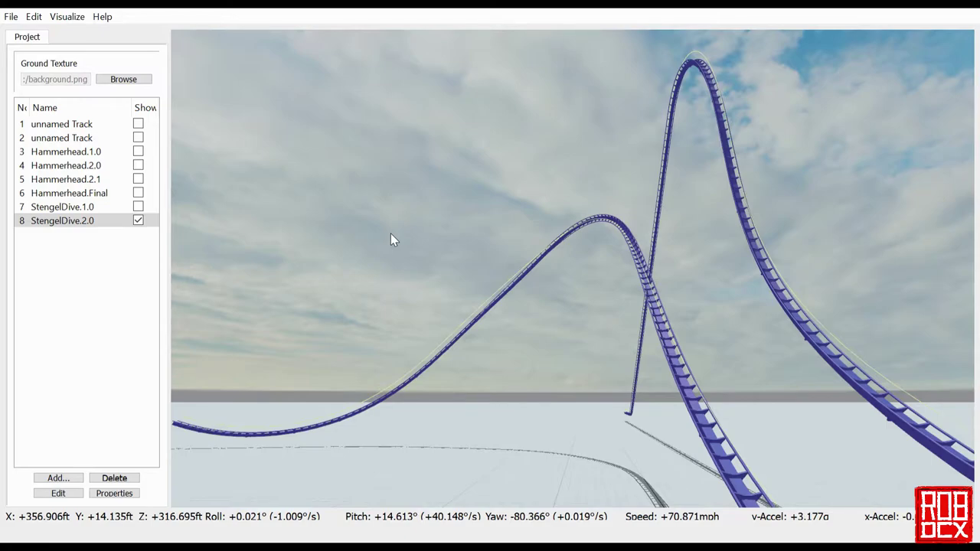
Hide the StengelDive.2.0 track, show StengelDive.1.0 instead and examine its shape from the side.
{"action": "left_click_drag", "start_coordinate": [391, 234], "coordinate": [412, 257]}
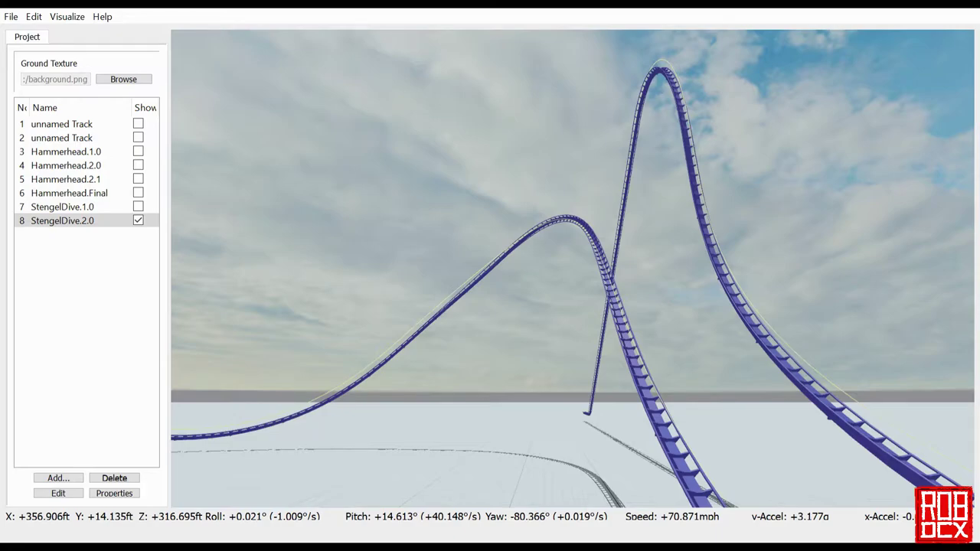
{"action": "left_click_drag", "start_coordinate": [572, 268], "coordinate": [591, 255]}
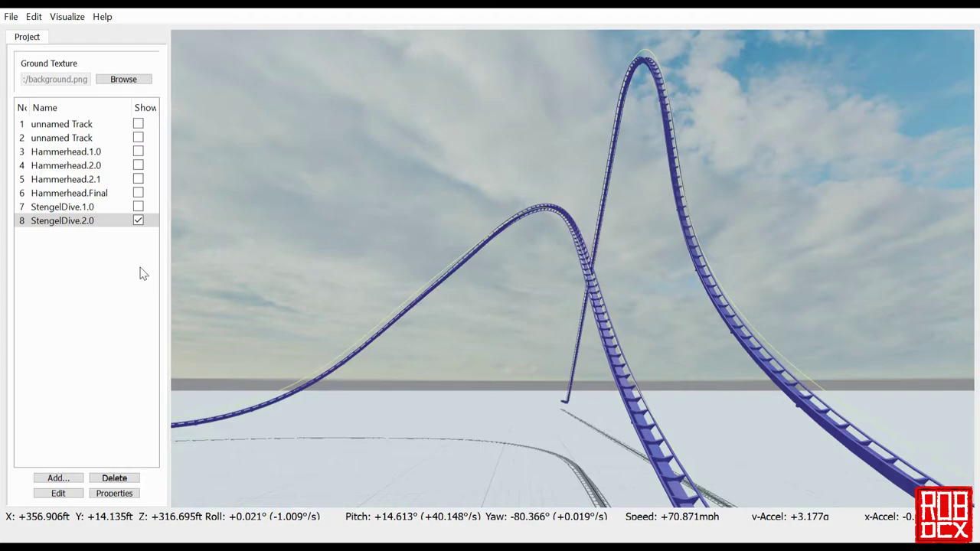
{"action": "left_click", "coordinate": [138, 221]}
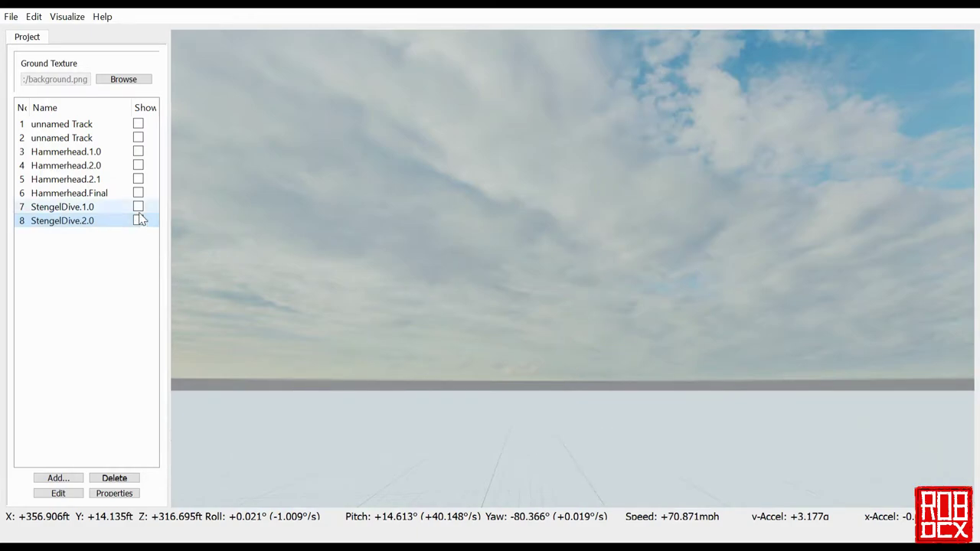
{"action": "left_click", "coordinate": [138, 208]}
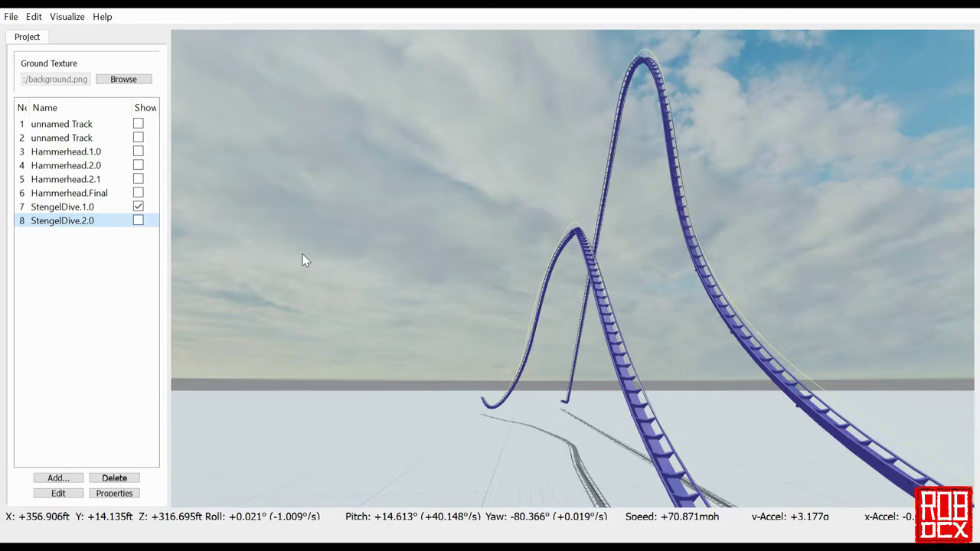
{"action": "left_click_drag", "start_coordinate": [304, 260], "coordinate": [512, 345]}
{"action": "key", "text": "w"}
{"action": "key", "text": "w"}
{"action": "key", "text": "s"}
{"action": "key", "text": "s"}
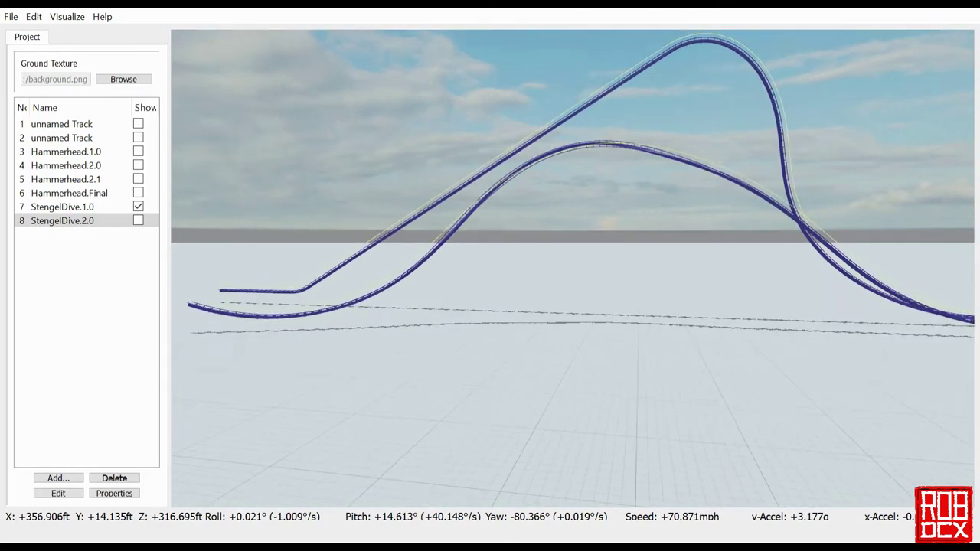
Open the StengelDive.2.0 and StengelDive.1.0 tracks for editing, then close only the StengelDive.1.0 editor.
{"action": "left_click", "coordinate": [58, 494]}
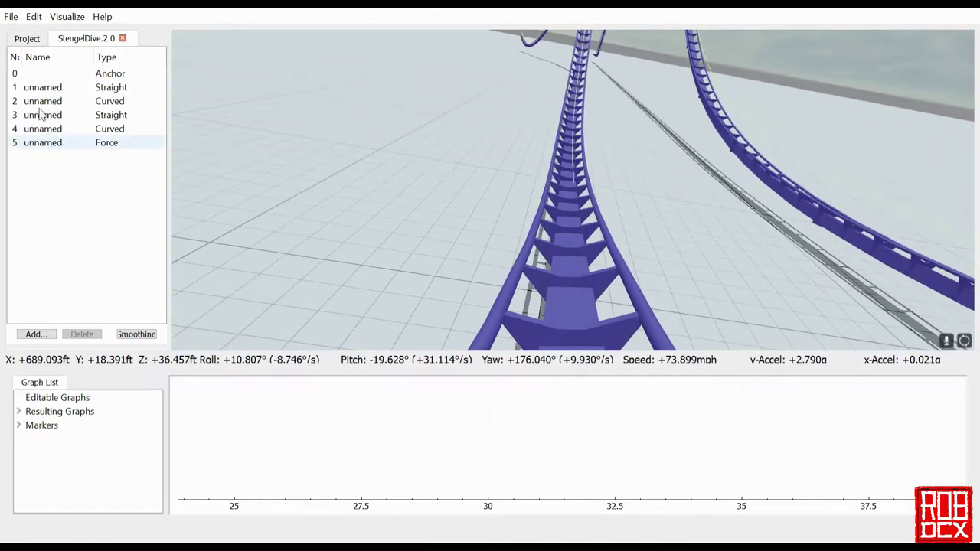
{"action": "left_click", "coordinate": [27, 39]}
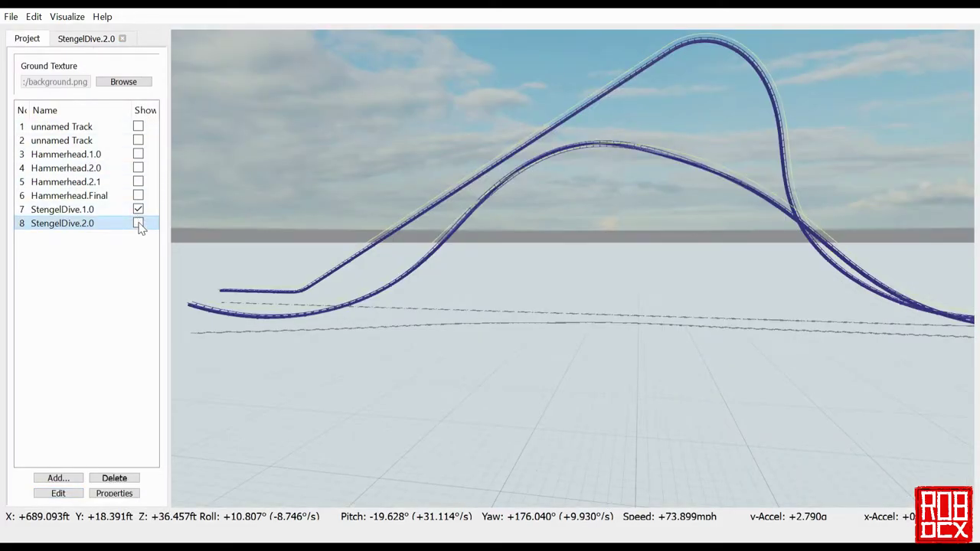
{"action": "left_click", "coordinate": [116, 212]}
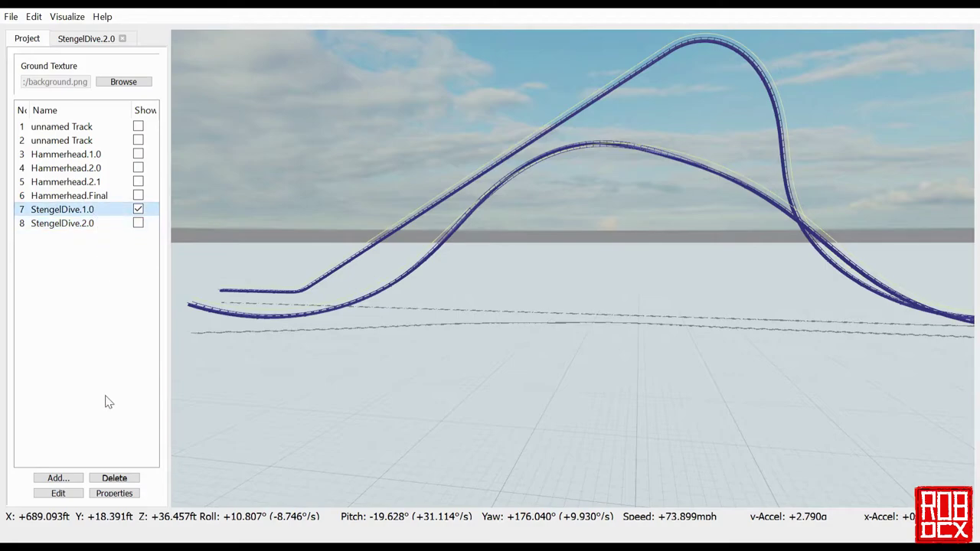
{"action": "left_click", "coordinate": [58, 494]}
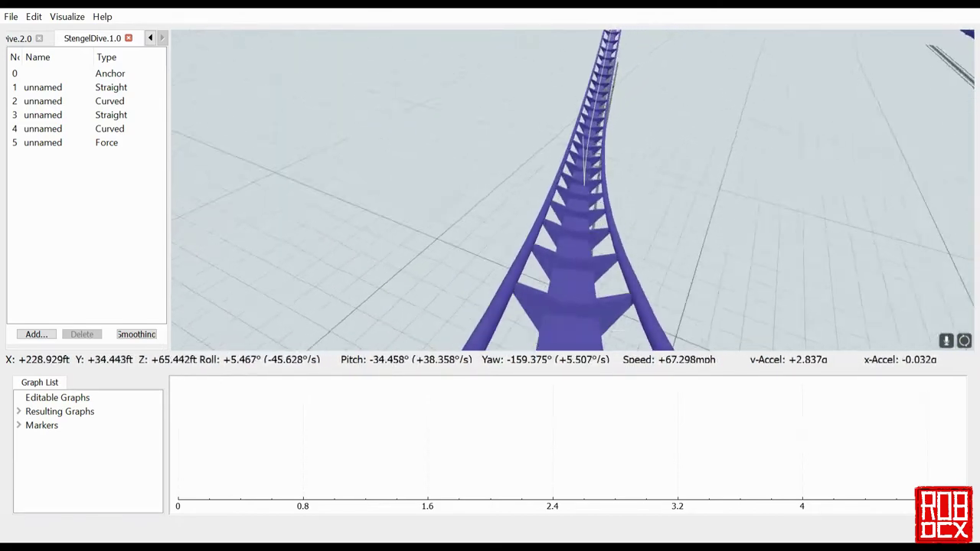
{"action": "key", "text": "r"}
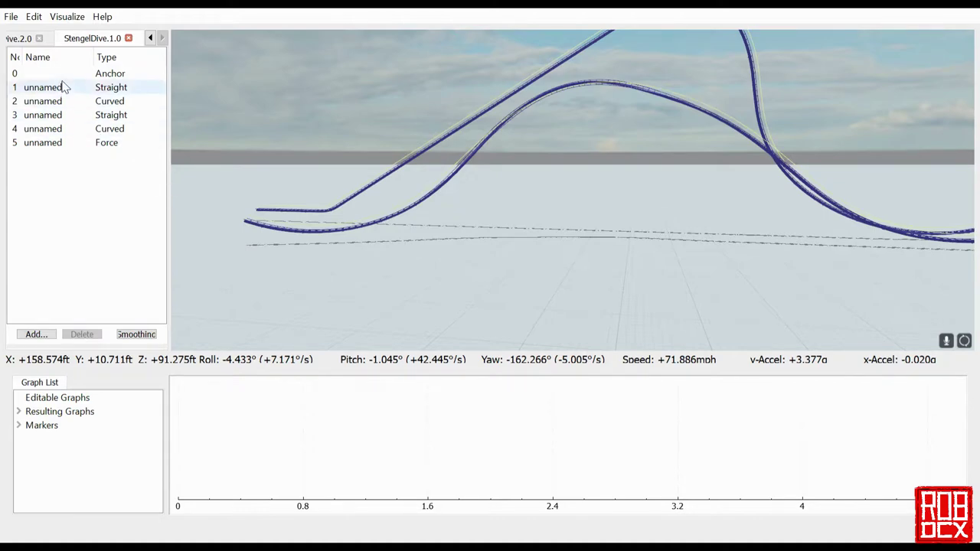
{"action": "left_click", "coordinate": [127, 39]}
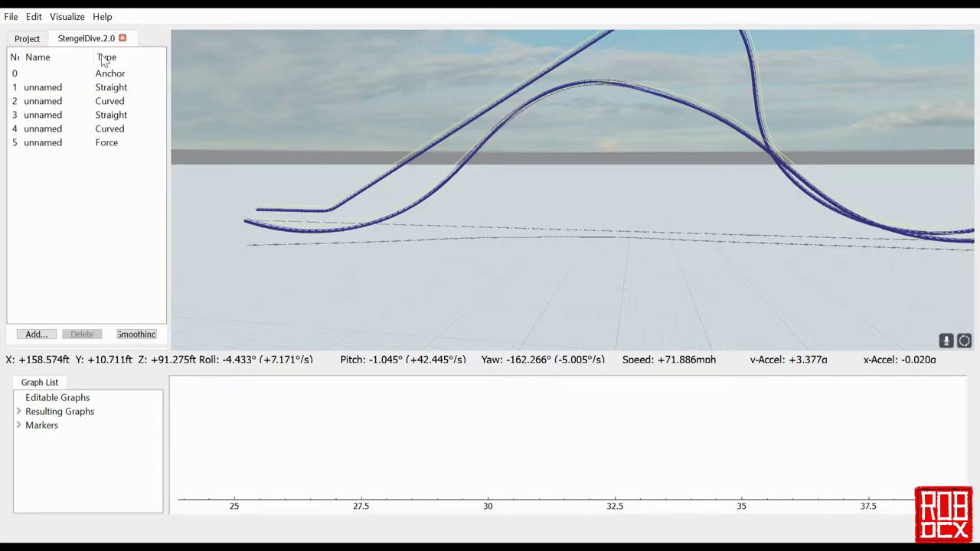
In the project's track list, hide StengelDive.1.0 and show StengelDive.2.0.
{"action": "left_click", "coordinate": [27, 39]}
{"action": "left_click", "coordinate": [139, 210]}
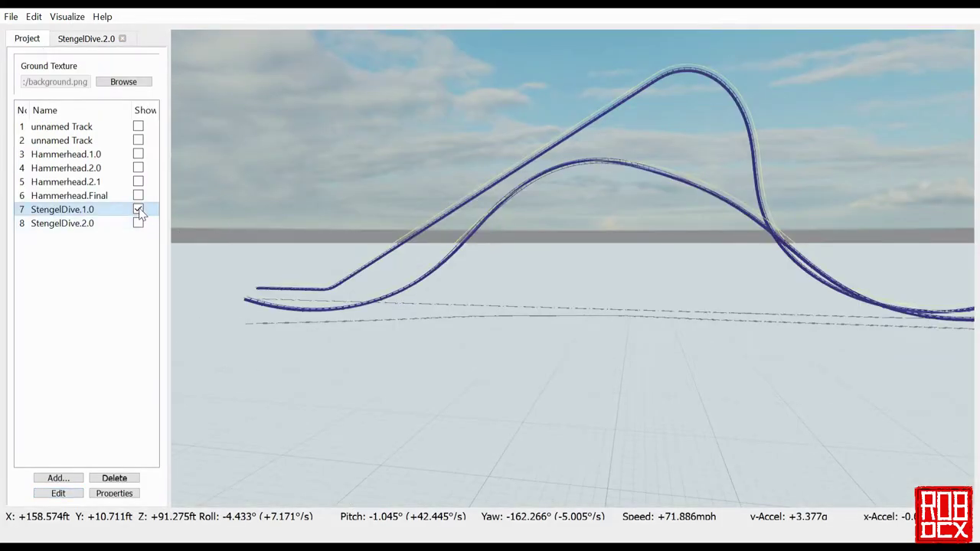
{"action": "left_click", "coordinate": [138, 223]}
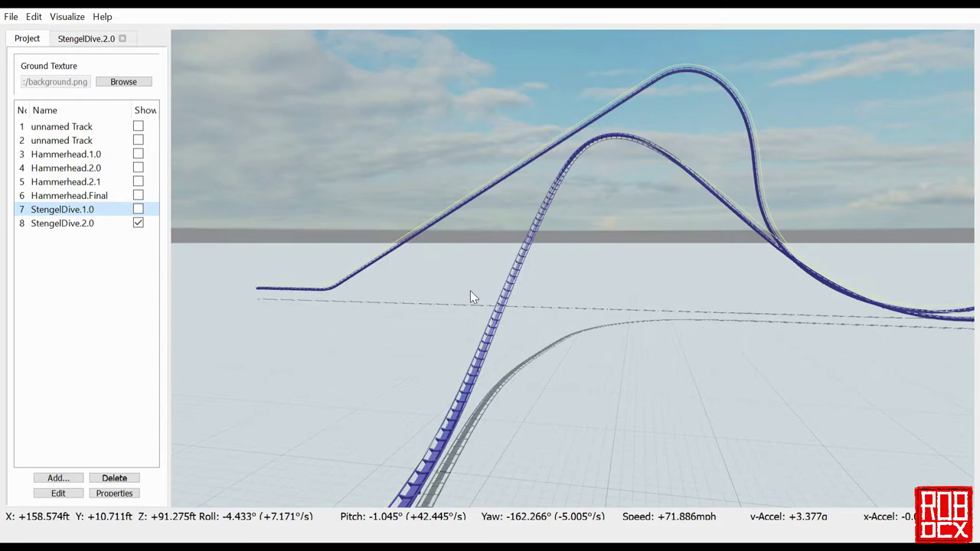
Examine the StengelDive.2.0 hill from several angles, including its crest, drop and exit.
{"action": "left_click_drag", "start_coordinate": [470, 291], "coordinate": [283, 254]}
{"action": "key", "text": "w"}
{"action": "key", "text": "s"}
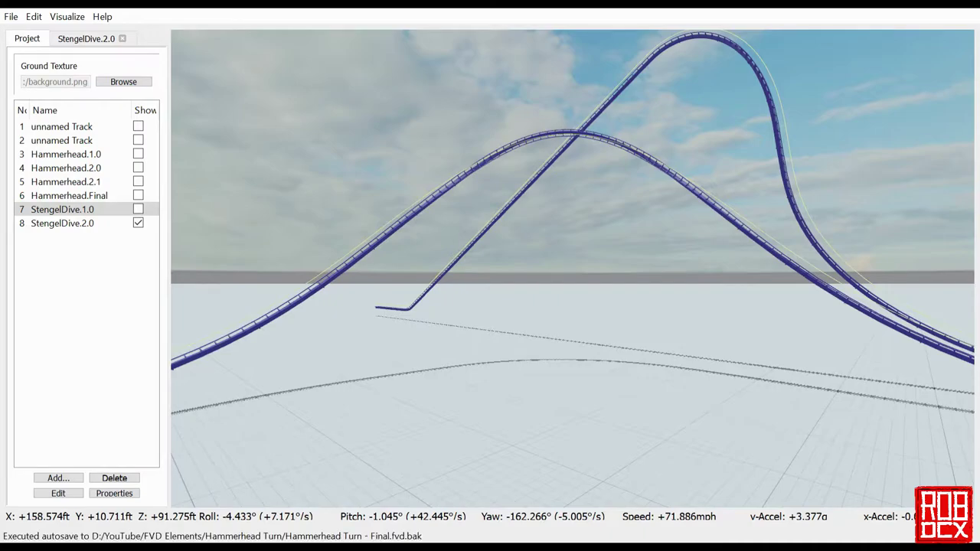
{"action": "left_click_drag", "start_coordinate": [573, 268], "coordinate": [612, 171]}
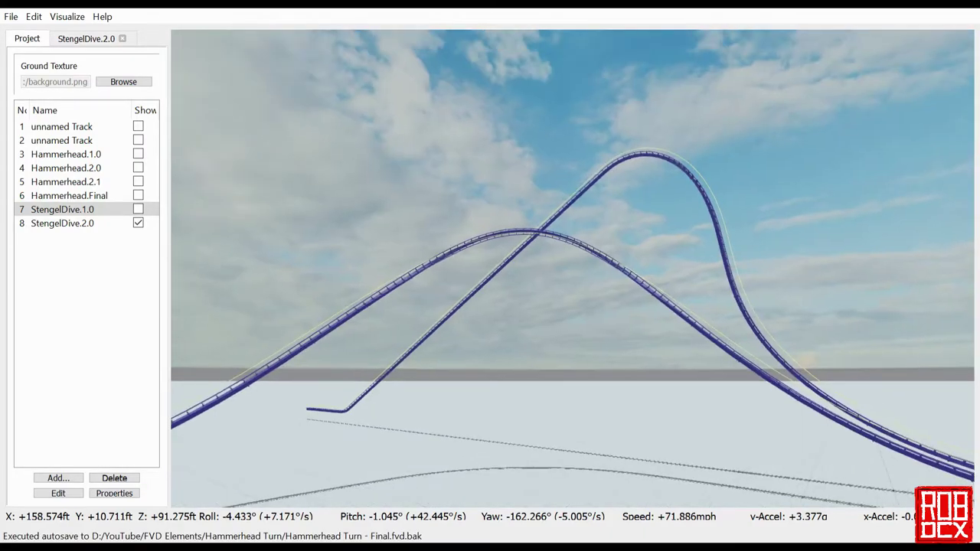
{"action": "key", "text": "w"}
{"action": "left_click_drag", "start_coordinate": [572, 268], "coordinate": [573, 375]}
{"action": "key", "text": "s"}
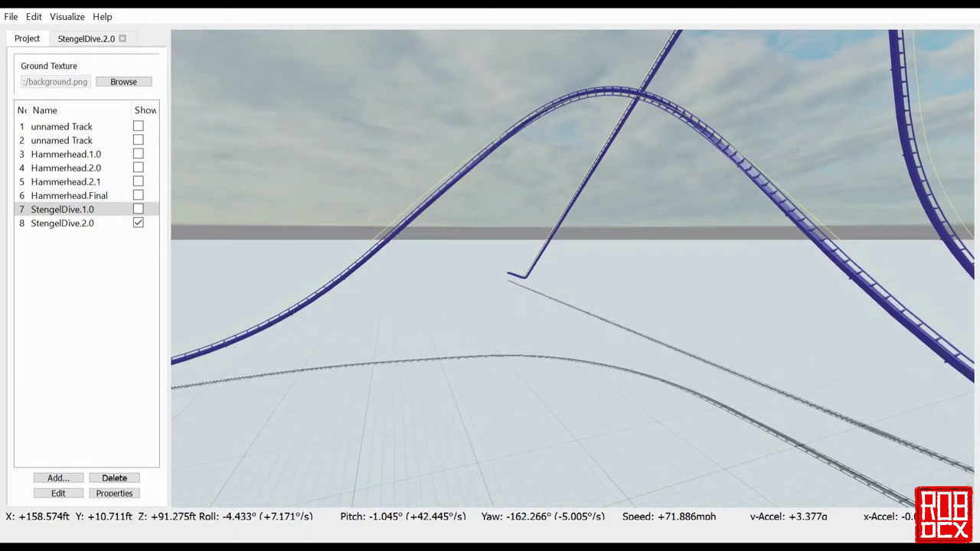
{"action": "key", "text": "d"}
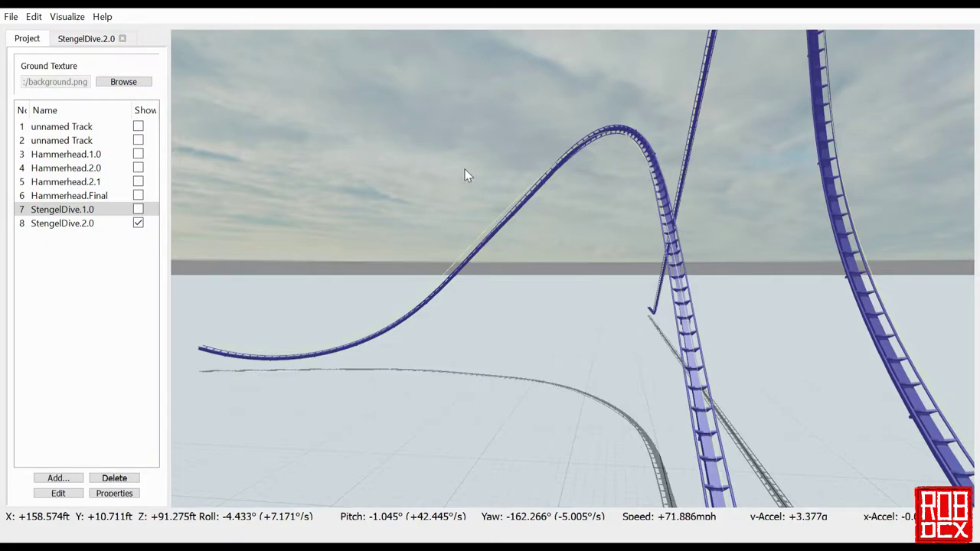
Show StengelDive.1.0 alongside StengelDive.2.0 to compare the two hills, and hide StengelDive.1.0 again.
{"action": "left_click", "coordinate": [111, 228]}
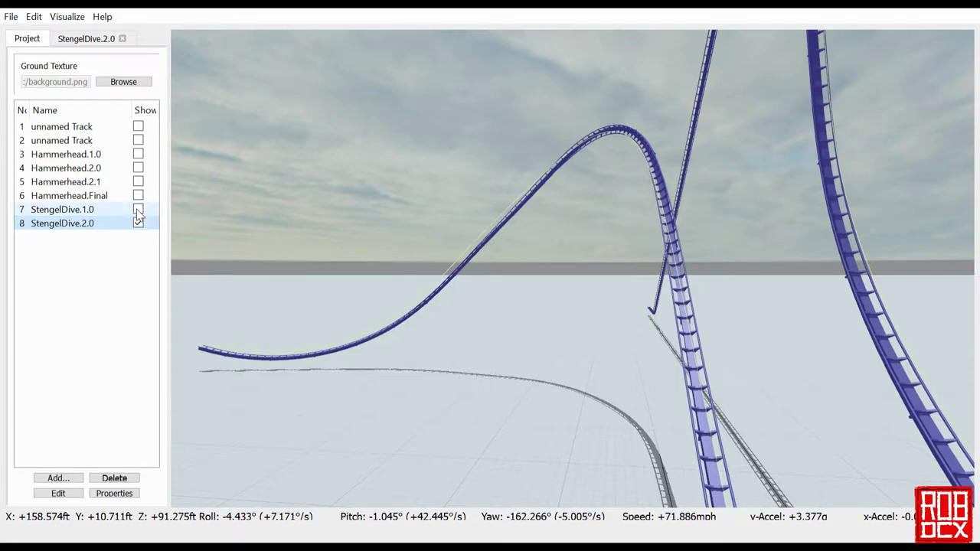
{"action": "left_click", "coordinate": [138, 209]}
{"action": "mouse_move", "coordinate": [324, 288]}
{"action": "left_mouse_down"}
{"action": "mouse_move", "coordinate": [260, 247]}
{"action": "mouse_move", "coordinate": [360, 314]}
{"action": "mouse_move", "coordinate": [325, 294]}
{"action": "left_mouse_up"}
{"action": "key", "text": "w"}
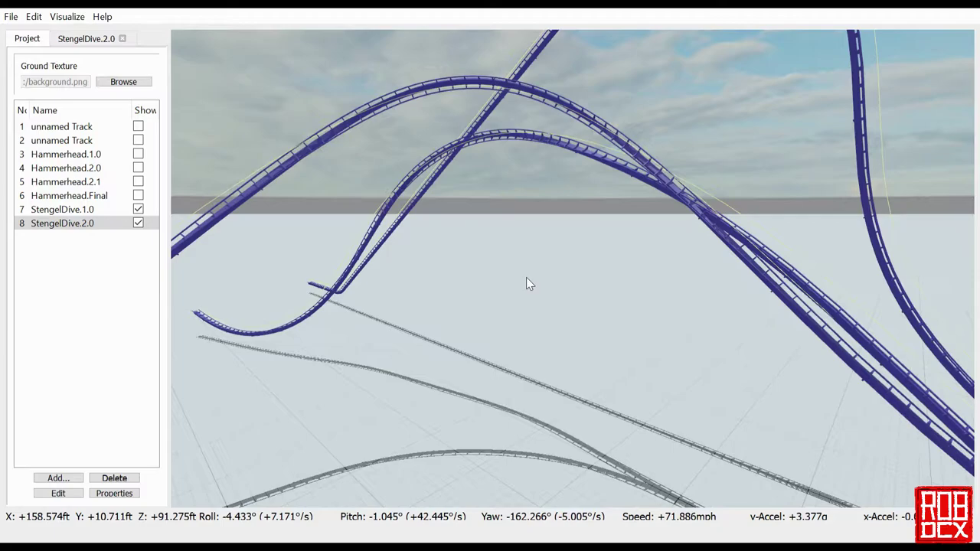
{"action": "left_click_drag", "start_coordinate": [526, 277], "coordinate": [589, 292]}
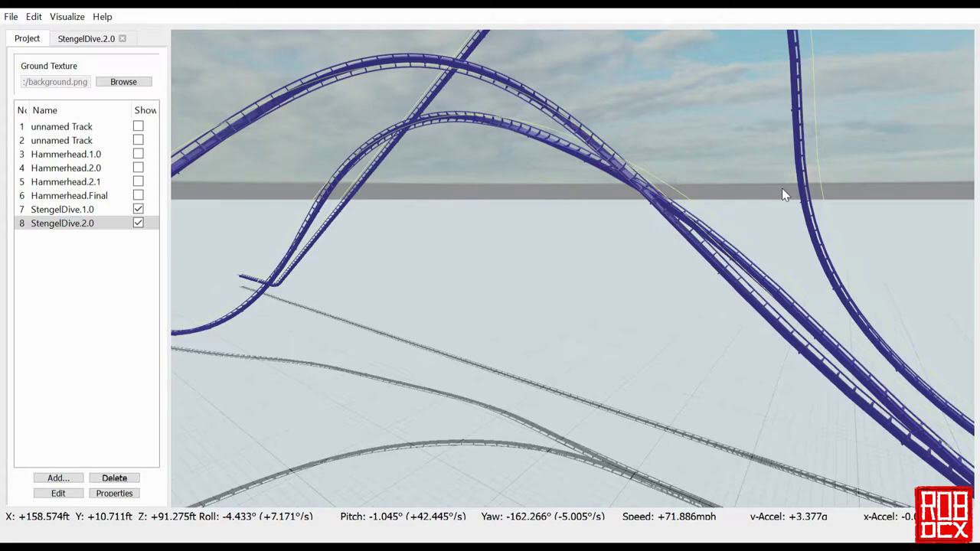
{"action": "left_click", "coordinate": [139, 210]}
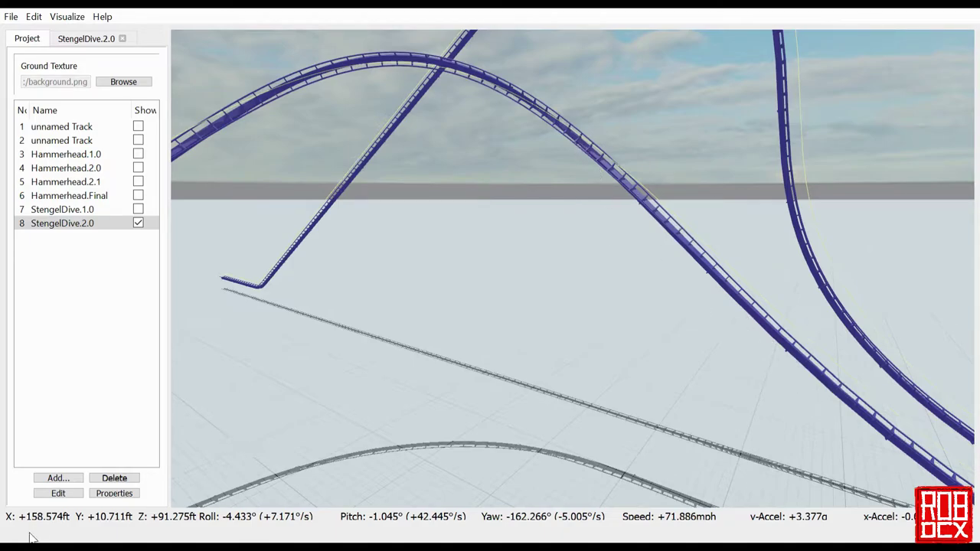
Open StengelDive.2.0 for editing, select its Force section, and view the highlighted track in the project view.
{"action": "left_click", "coordinate": [58, 493]}
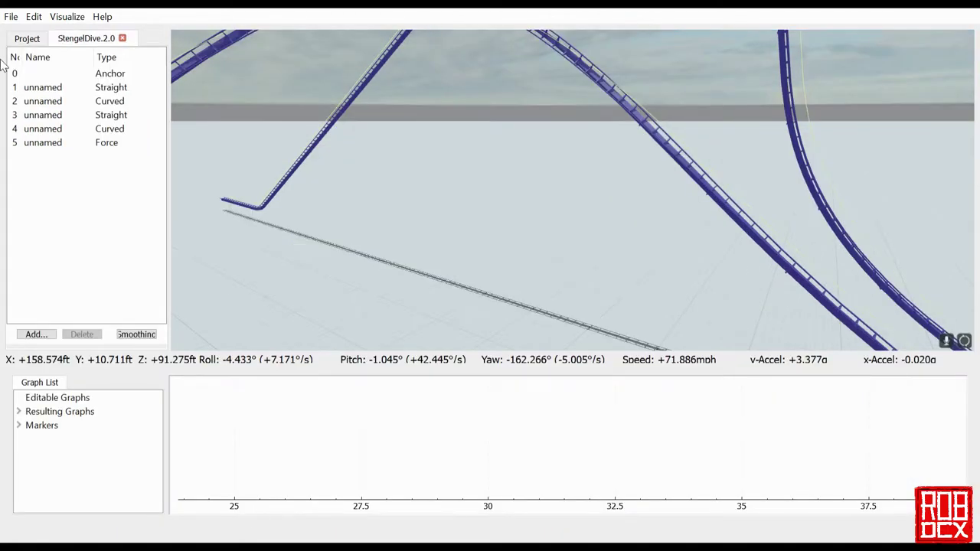
{"action": "left_click", "coordinate": [100, 143]}
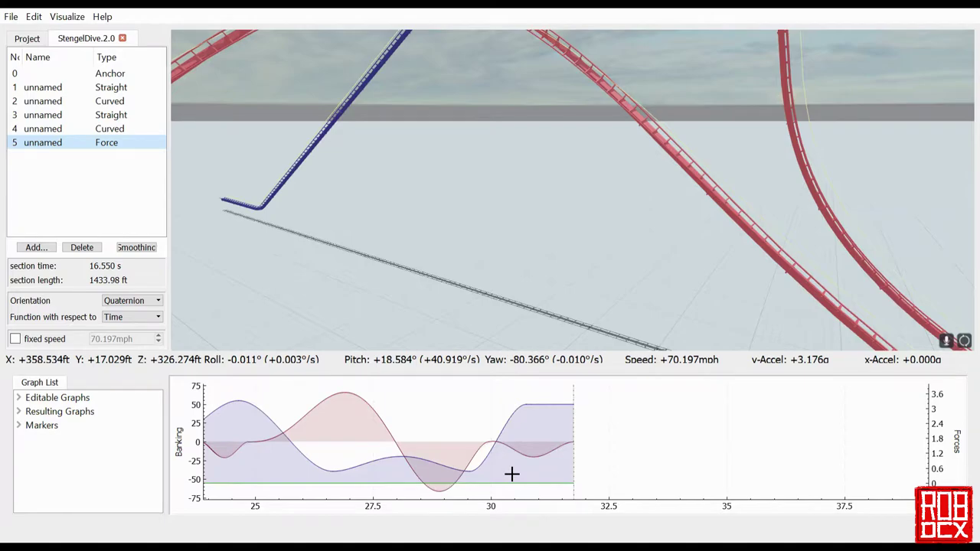
{"action": "left_click", "coordinate": [28, 38]}
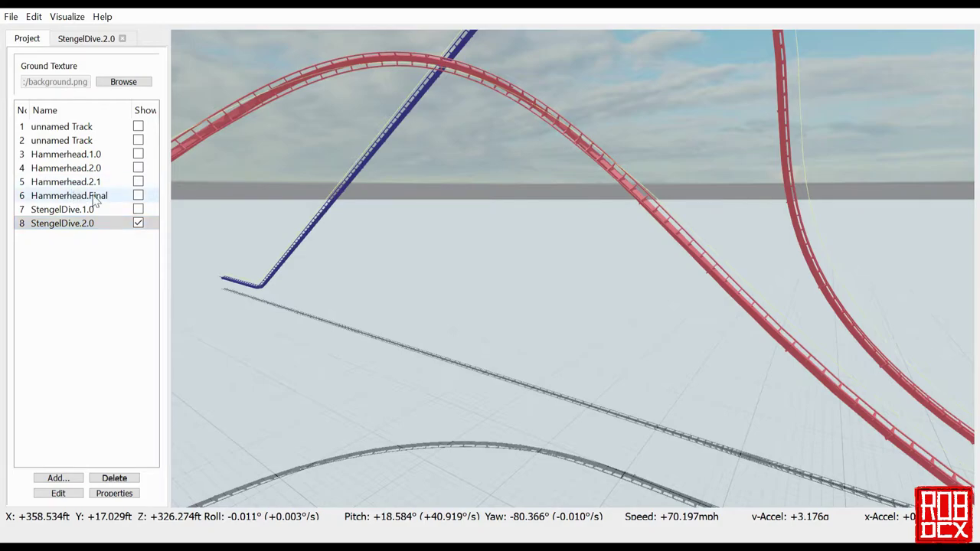
{"action": "left_click_drag", "start_coordinate": [303, 225], "coordinate": [230, 207]}
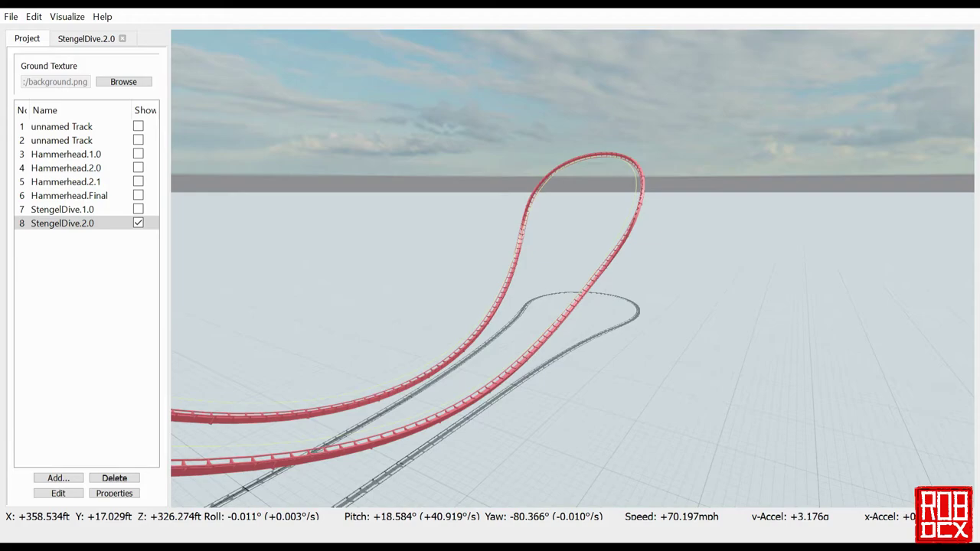
{"action": "key", "text": "w"}
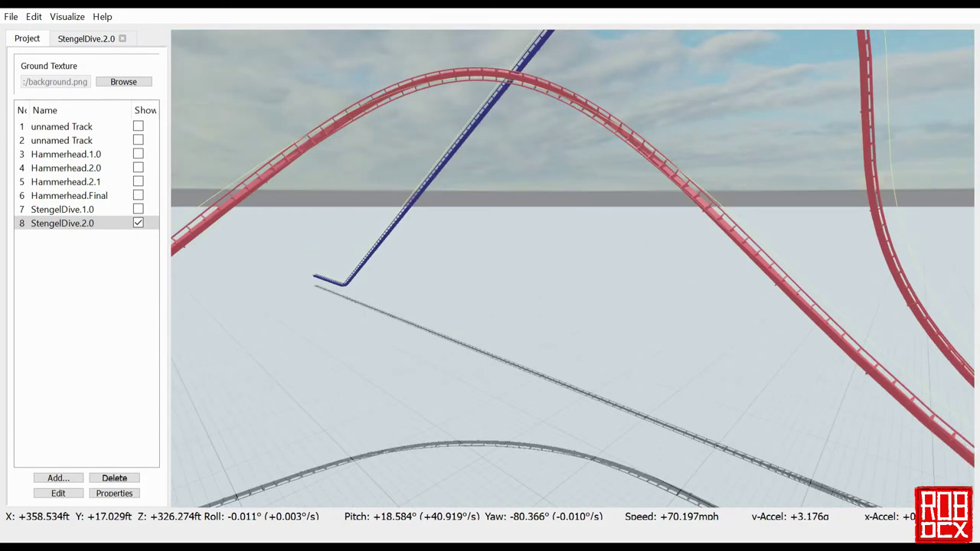
Return to the StengelDive.2.0 editor and examine the Force section's hill and valley alongside its graphs.
{"action": "left_click", "coordinate": [58, 493]}
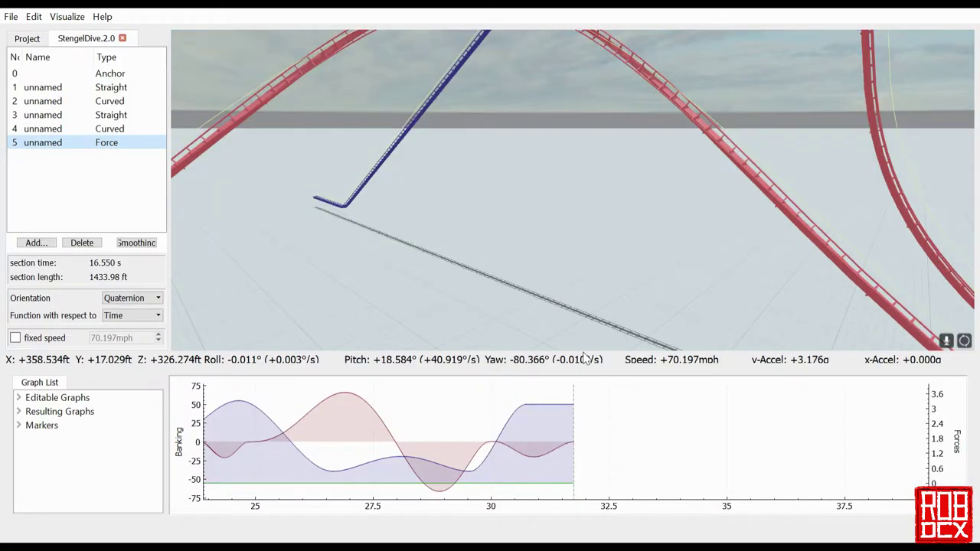
{"action": "left_click", "coordinate": [489, 301]}
{"action": "key", "text": "s"}
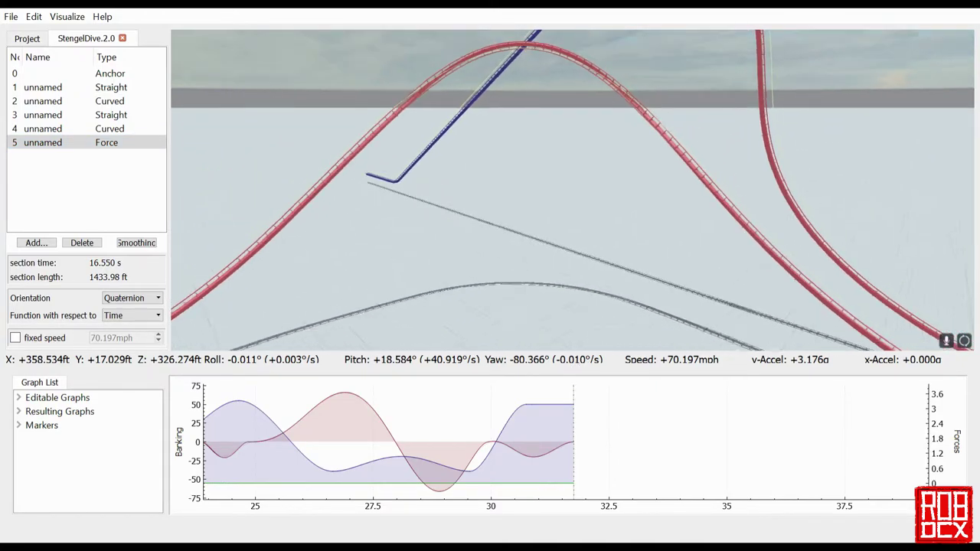
{"action": "key", "text": "w"}
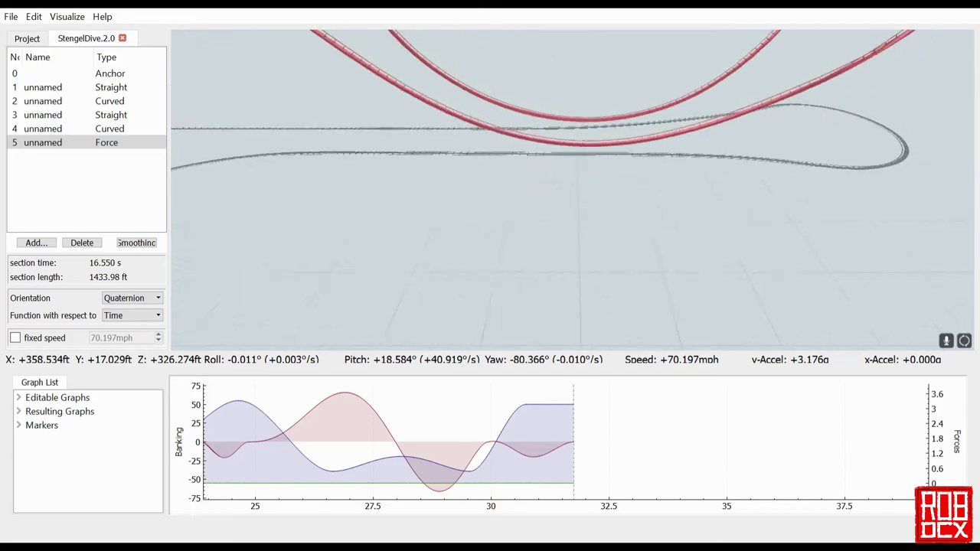
{"action": "key", "text": "s"}
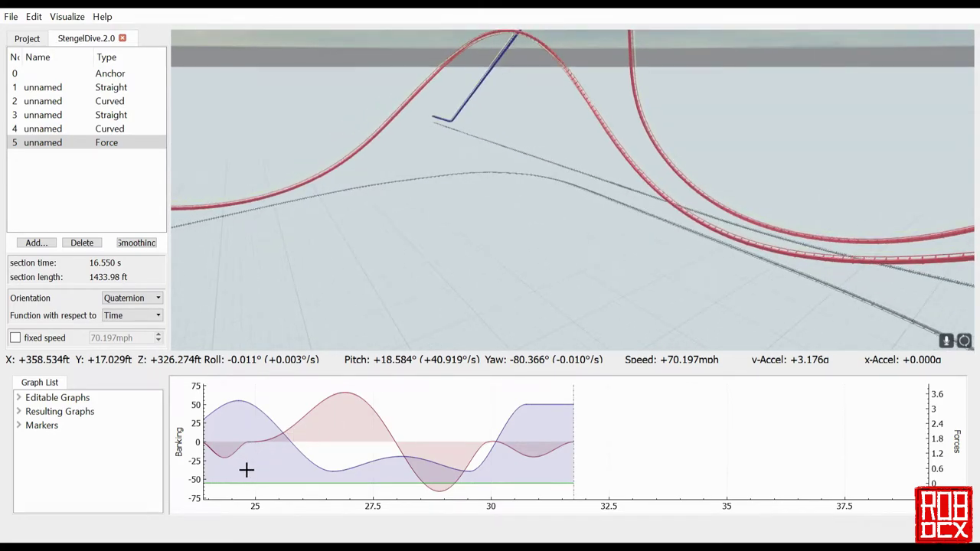
Inspect the normal-force transitions for the valley before the hill and for the climb towards its crest.
{"action": "left_click", "coordinate": [245, 467]}
{"action": "left_click", "coordinate": [236, 416]}
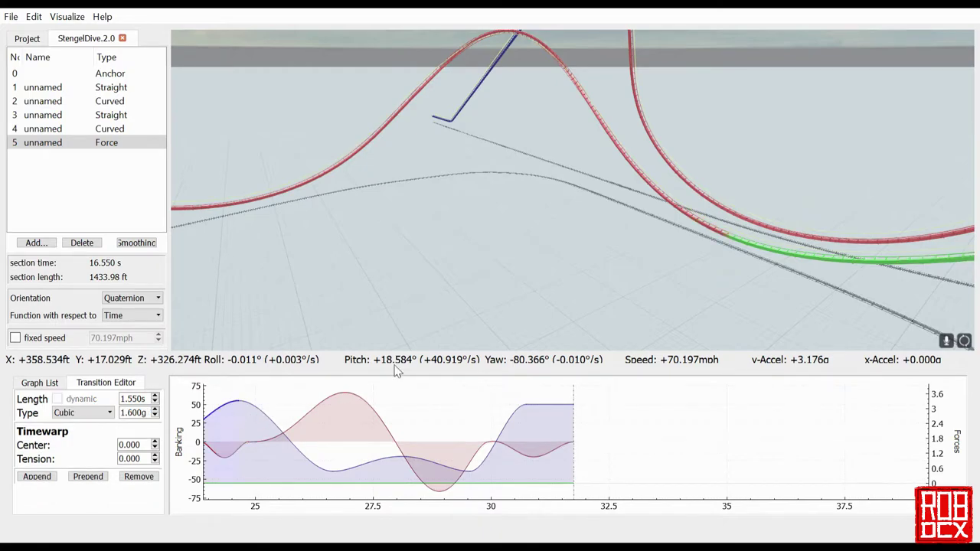
{"action": "left_click_drag", "start_coordinate": [481, 285], "coordinate": [758, 249]}
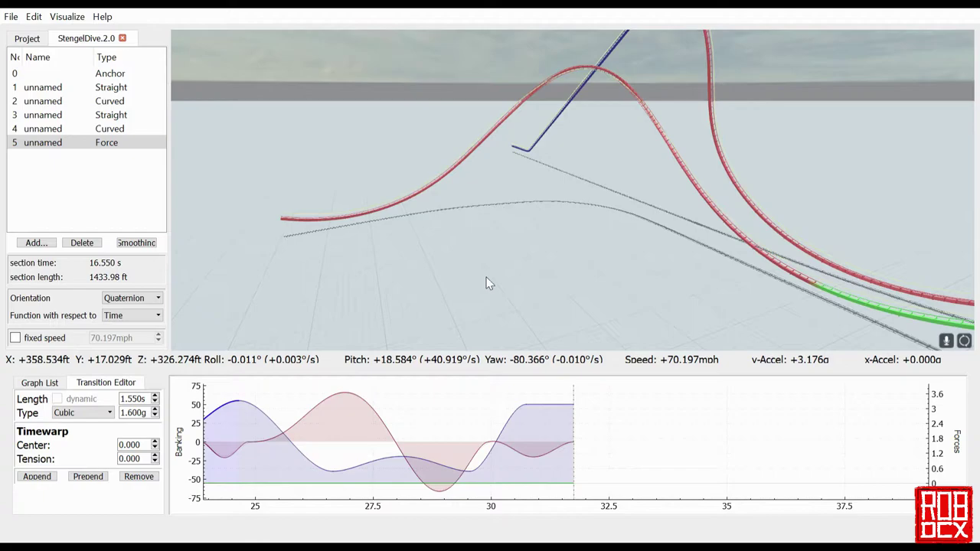
{"action": "left_click", "coordinate": [283, 428]}
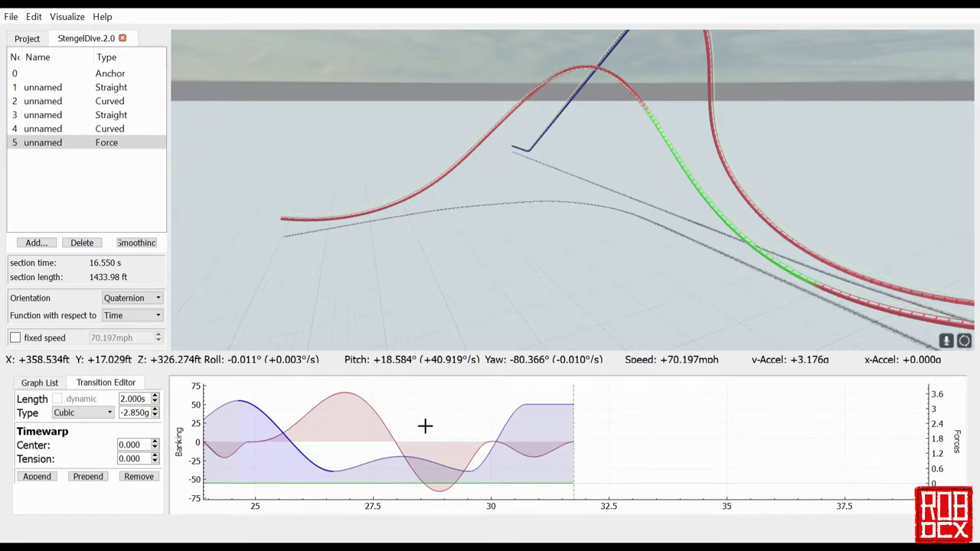
Set the force change of the Quartic transition over the hill's crest to 0.000g.
{"action": "left_click", "coordinate": [394, 473]}
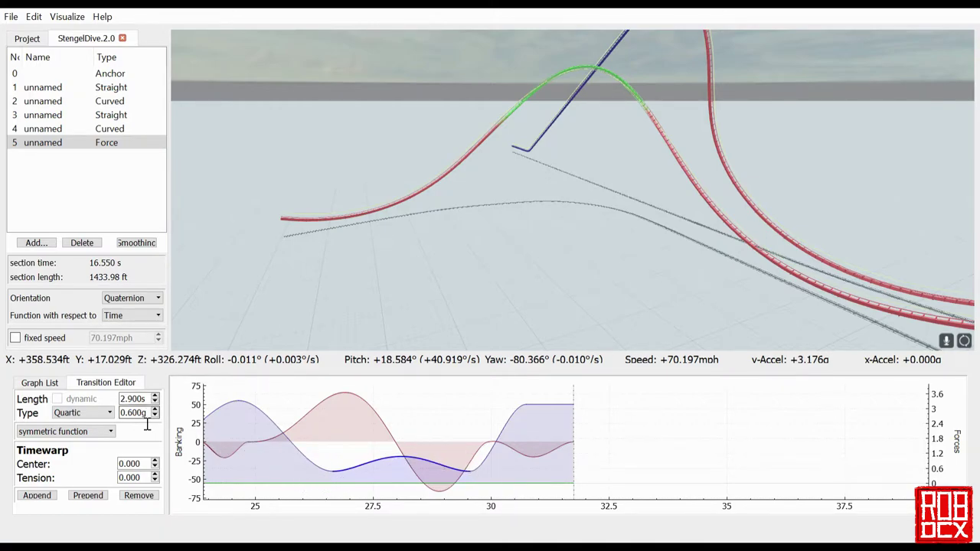
{"action": "scroll", "coordinate": [146, 418], "scroll_direction": "down", "scroll_amount": 6}
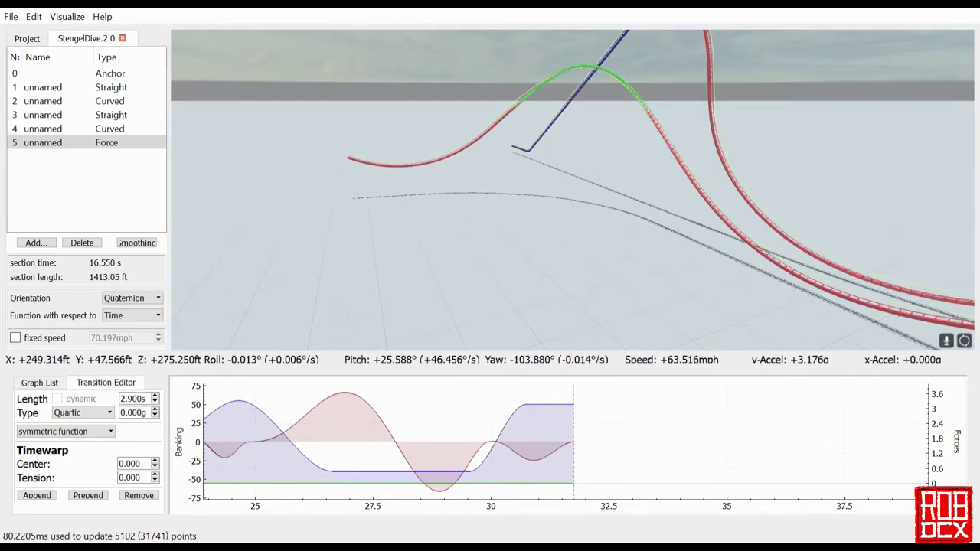
Set the force change of the Quartic transition over the hill's crest to 0.600g and view the reshaped hill from outside.
{"action": "key", "text": "w"}
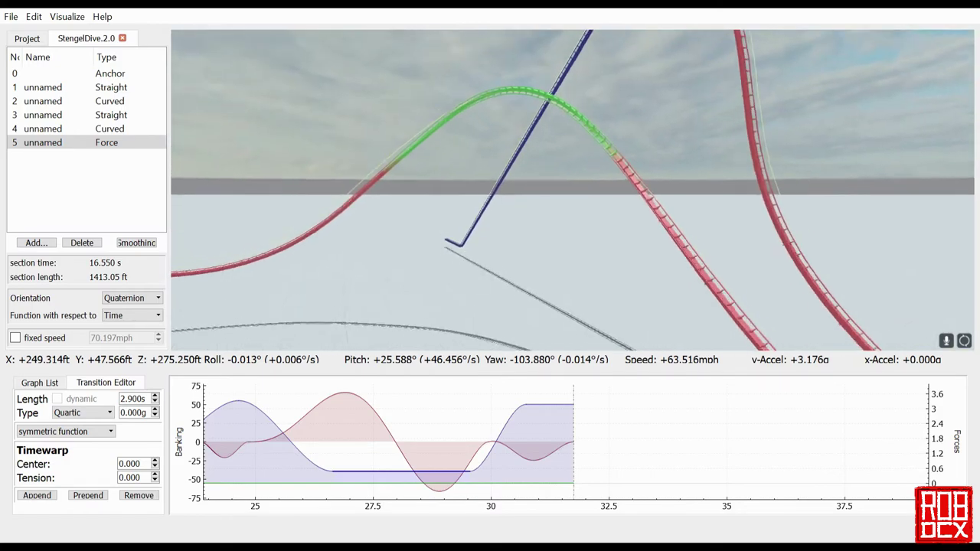
{"action": "key", "text": "r"}
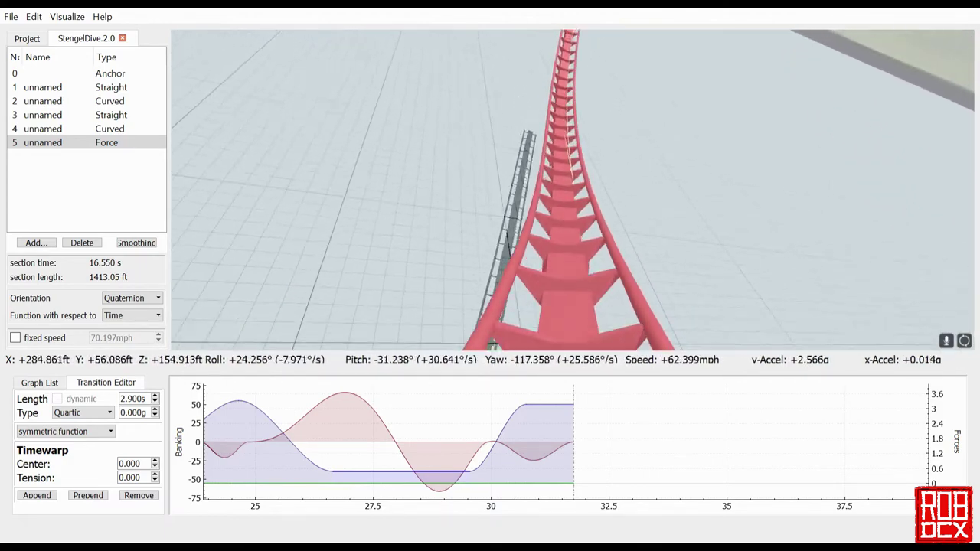
{"action": "scroll", "coordinate": [134, 413], "scroll_direction": "up", "scroll_amount": 4}
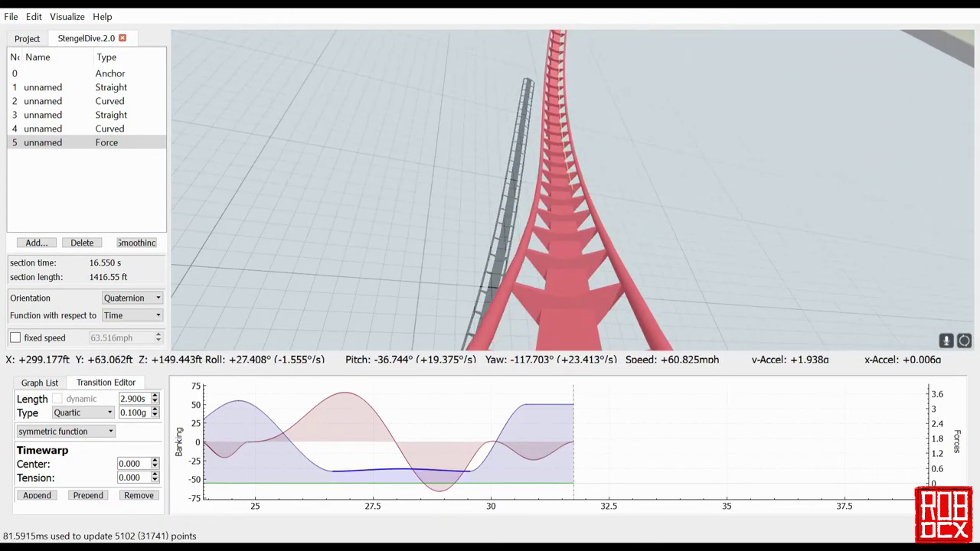
{"action": "key", "text": "Up"}
{"action": "key", "text": "Up"}
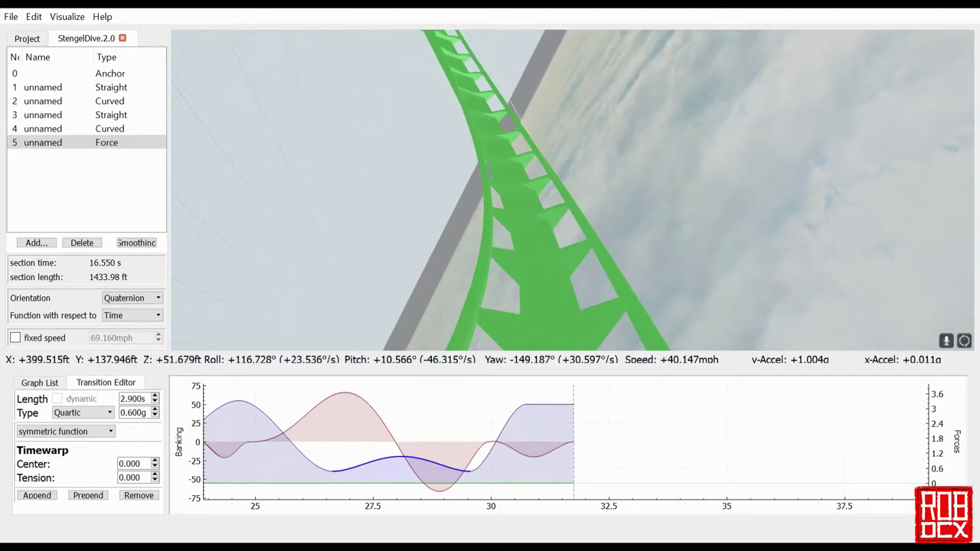
{"action": "key", "text": "r"}
{"action": "left_click_drag", "start_coordinate": [490, 192], "coordinate": [633, 171]}
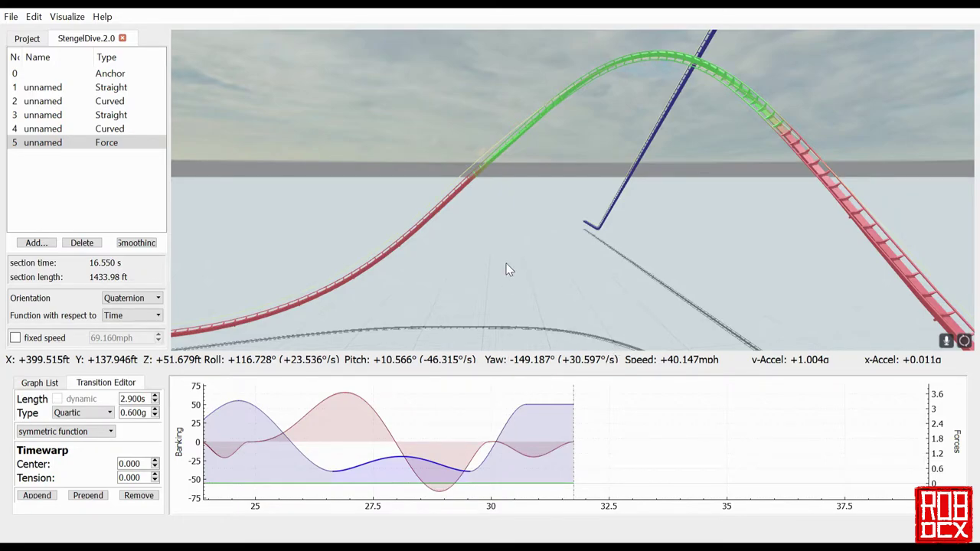
{"action": "right_click_drag", "start_coordinate": [498, 274], "coordinate": [498, 267]}
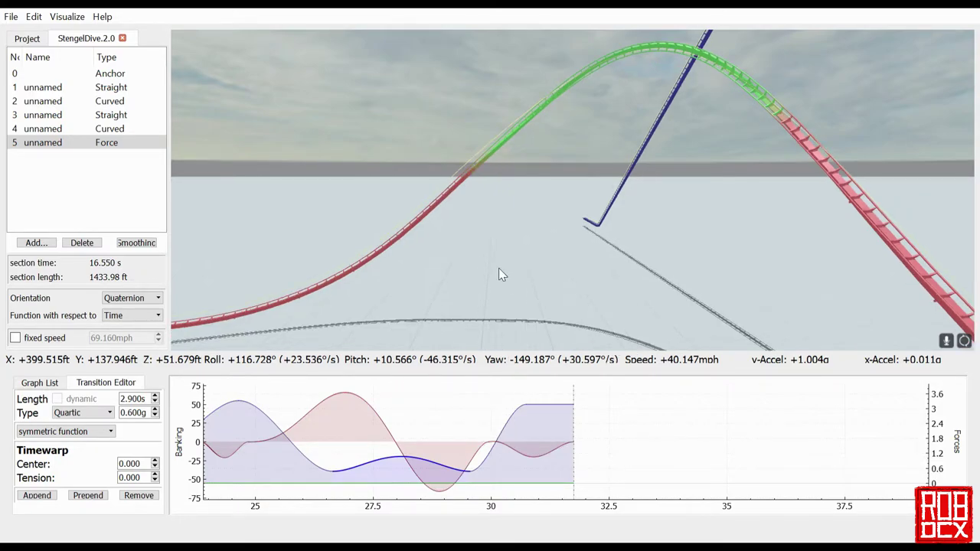
Select the banking transition over the hill, try the Quartic type, and restore Quintic with the doubleBump(1) function.
{"action": "left_click", "coordinate": [388, 424]}
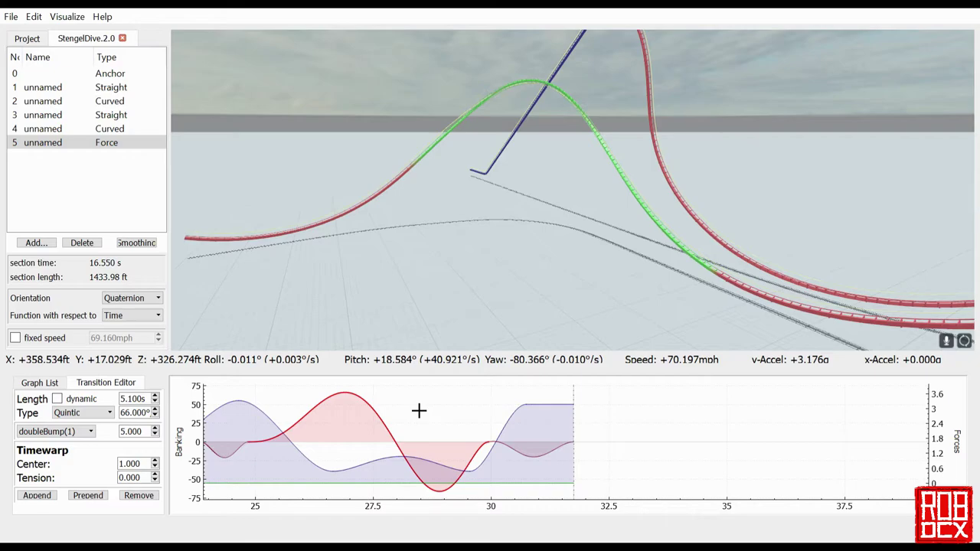
{"action": "left_click_drag", "start_coordinate": [577, 234], "coordinate": [640, 275]}
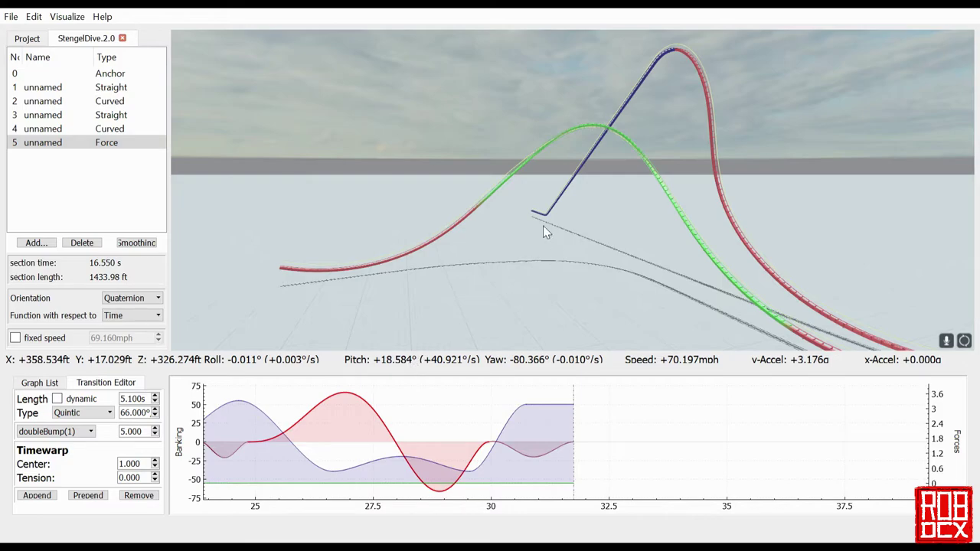
{"action": "left_click", "coordinate": [83, 413]}
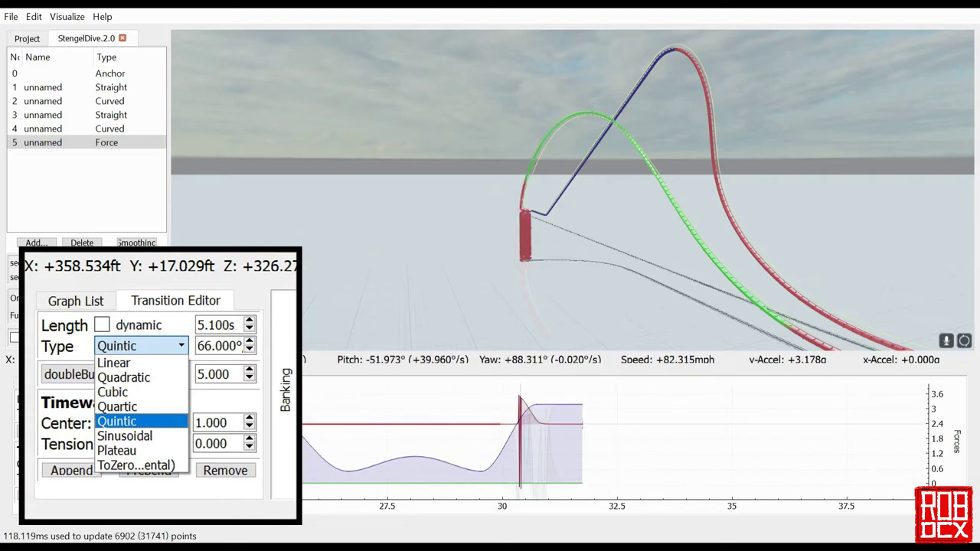
{"action": "left_click", "coordinate": [69, 453]}
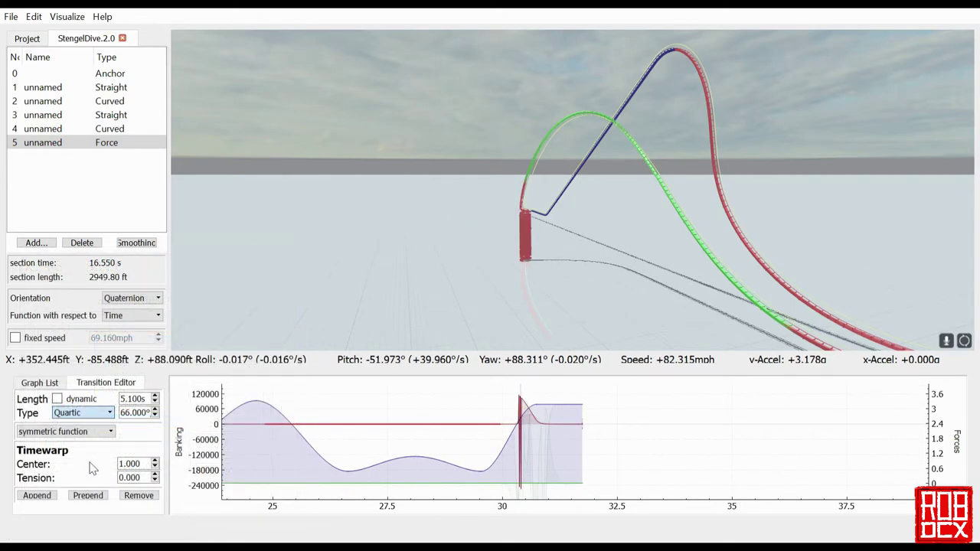
{"action": "key", "text": "Down"}
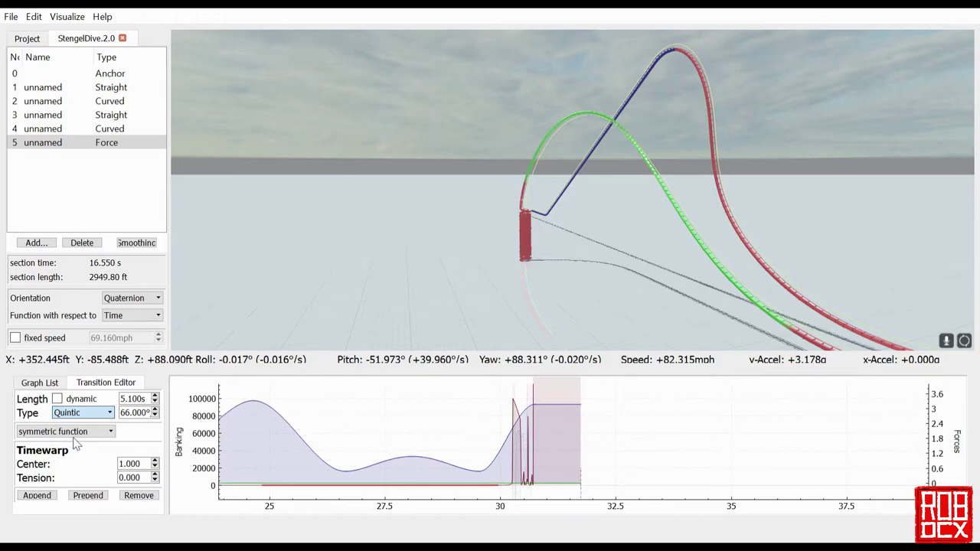
{"action": "left_click", "coordinate": [89, 433]}
{"action": "key", "text": "Down"}
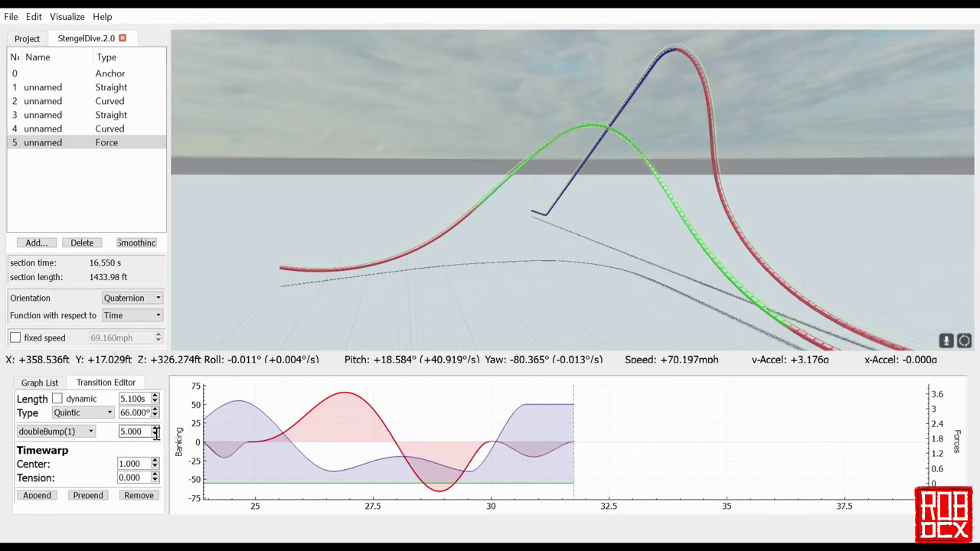
Examine the banking transition's length and angle change, riding through the hill on the track and viewing it from outside.
{"action": "double_click", "coordinate": [131, 413]}
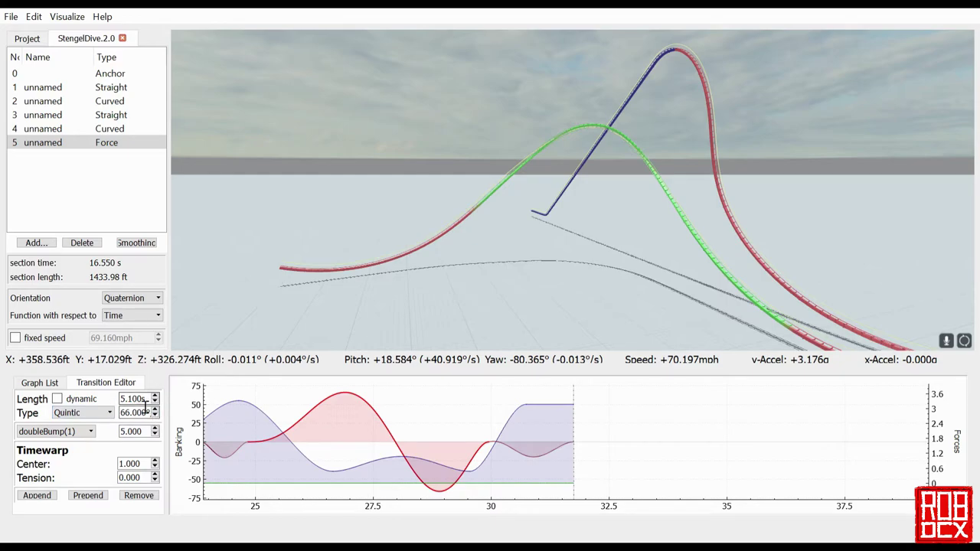
{"action": "left_click", "coordinate": [144, 406]}
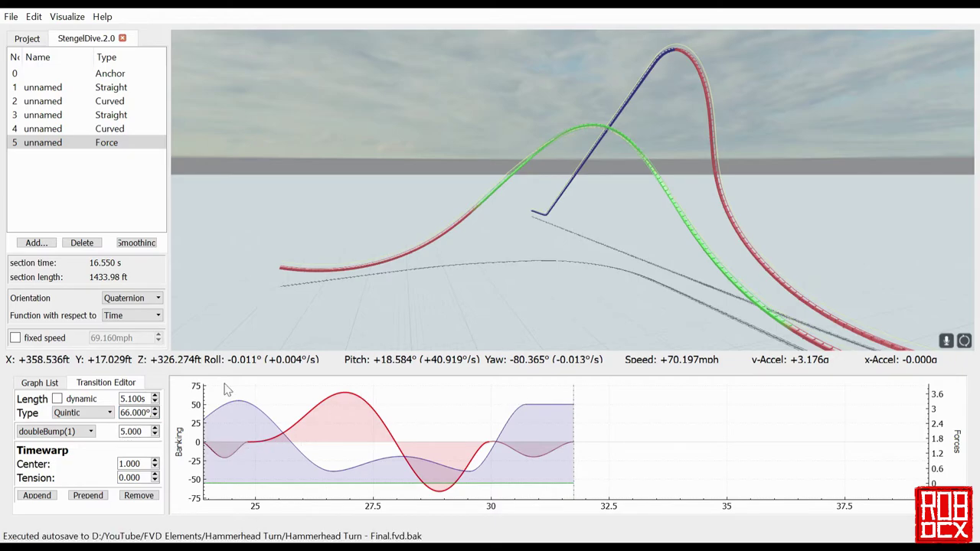
{"action": "left_click", "coordinate": [380, 231]}
{"action": "key", "text": "r"}
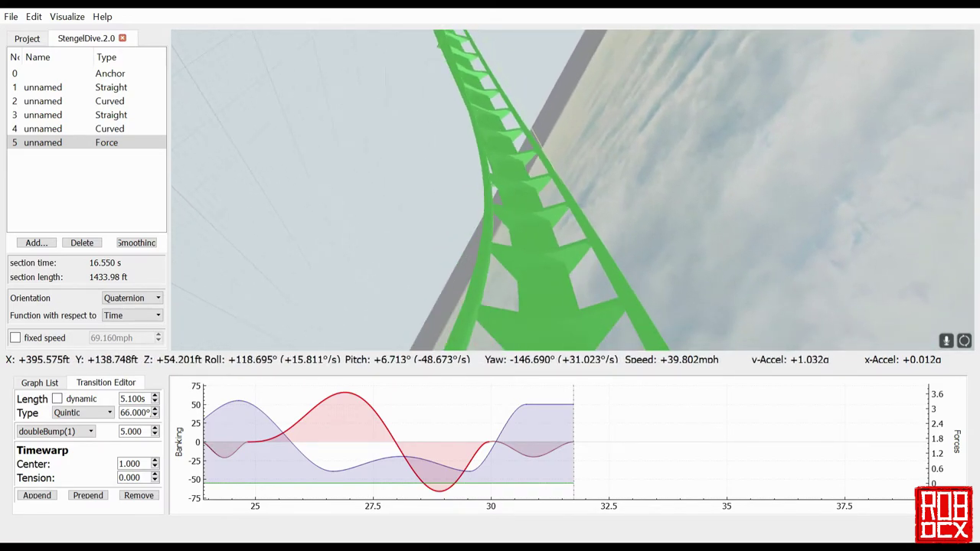
{"action": "key", "text": "w"}
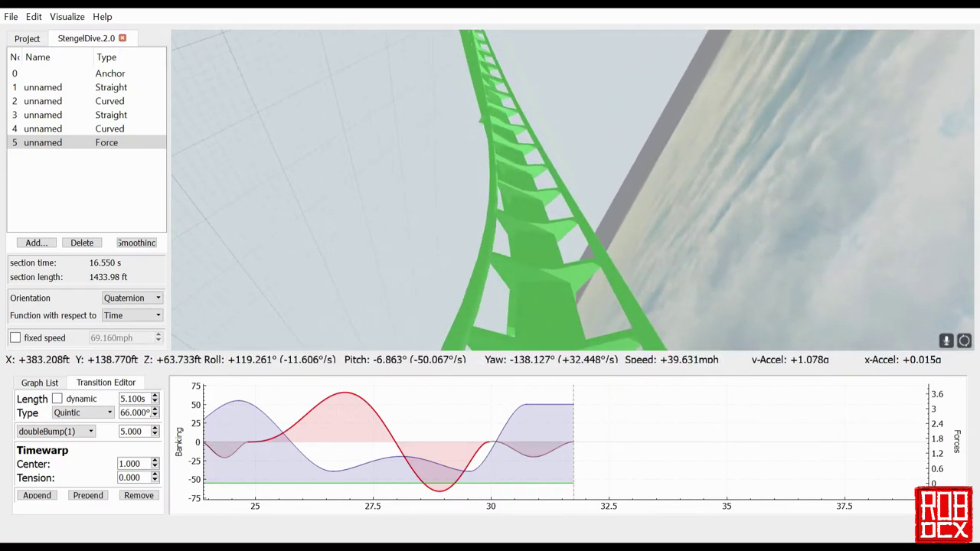
{"action": "key", "text": "s"}
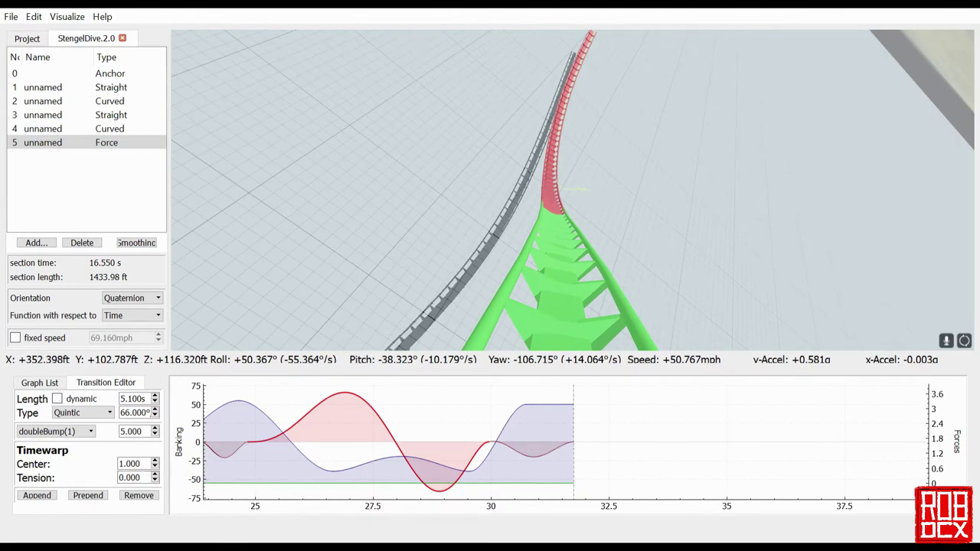
{"action": "key", "text": "r"}
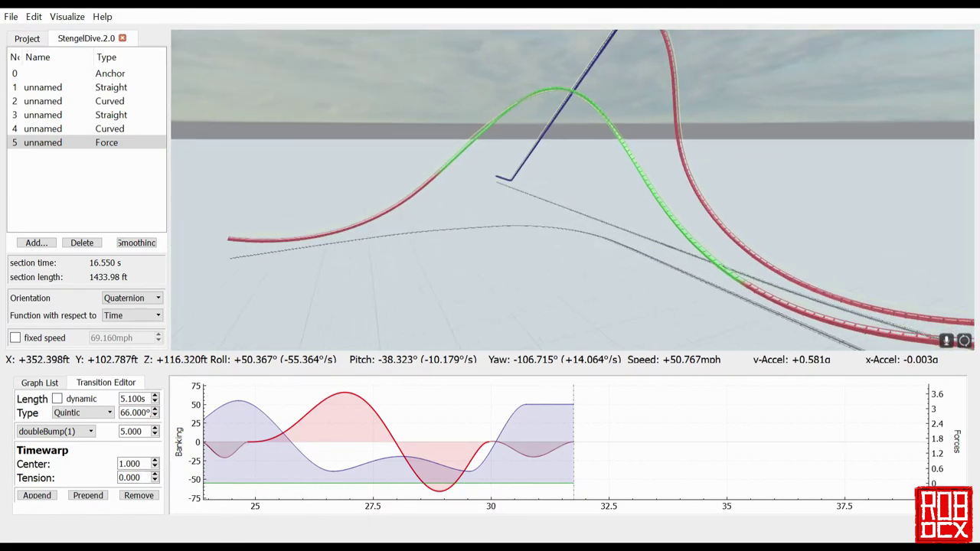
{"action": "key", "text": "w"}
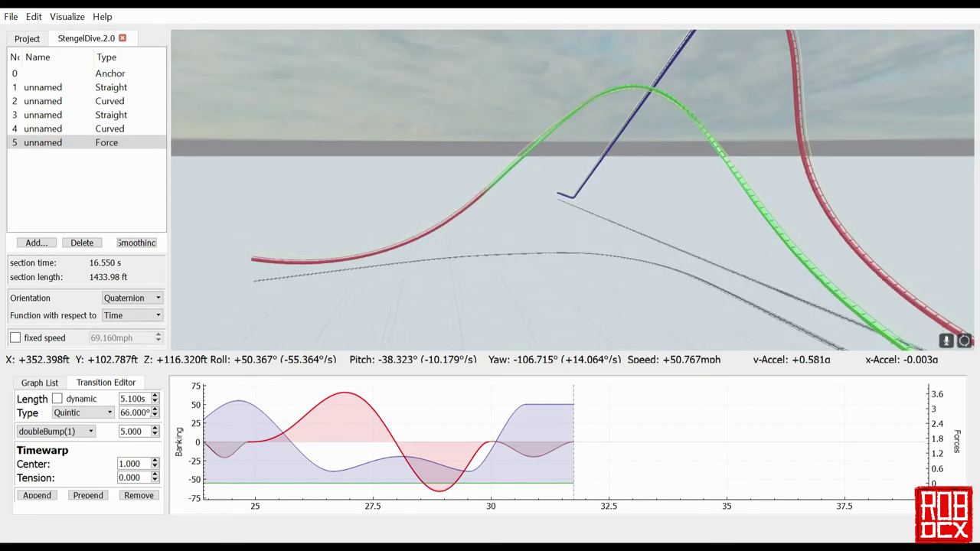
{"action": "key", "text": "w"}
{"action": "right_click_drag", "start_coordinate": [359, 293], "coordinate": [613, 292]}
{"action": "key", "text": "s"}
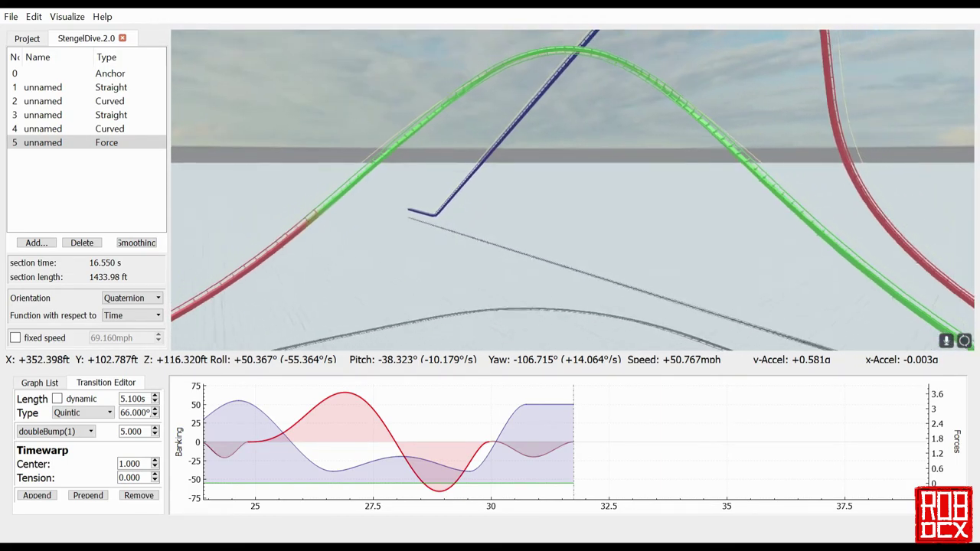
Set the timewarp center of the hill's banking transition to 0.000.
{"action": "left_click", "coordinate": [147, 465]}
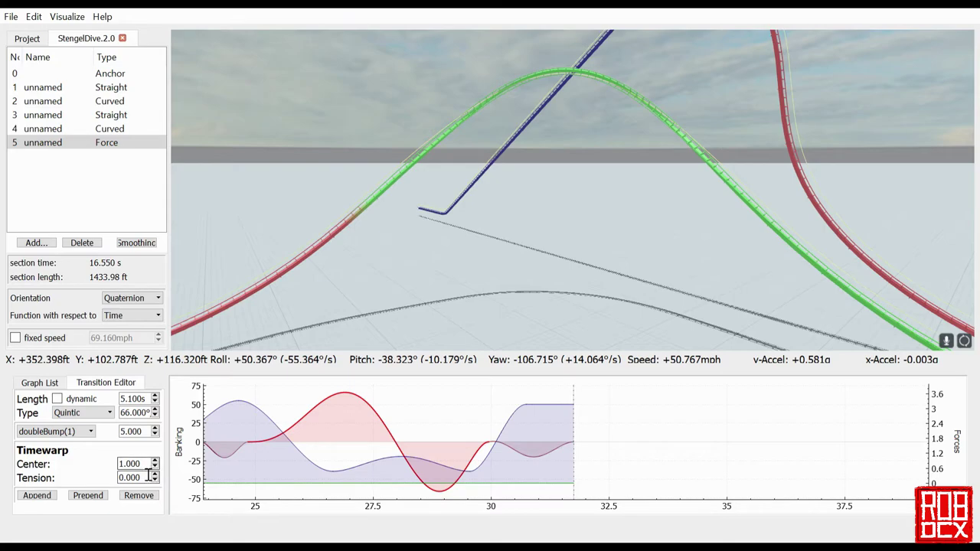
{"action": "key", "text": "Down"}
{"action": "key", "text": "Down"}
{"action": "key", "text": "Down"}
{"action": "key", "text": "Down"}
{"action": "key", "text": "Down"}
{"action": "key", "text": "Down"}
{"action": "key", "text": "Down"}
{"action": "key", "text": "Down"}
{"action": "key", "text": "Down"}
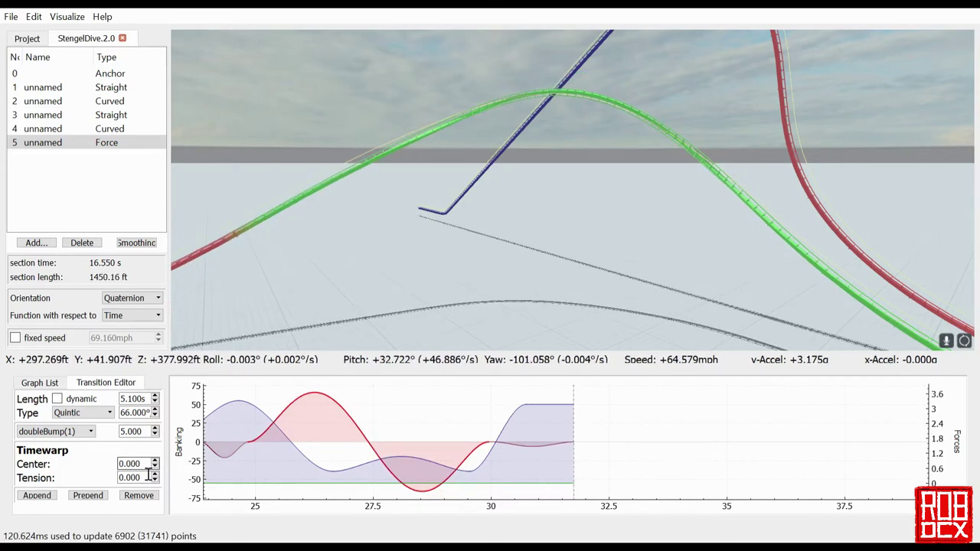
{"action": "key", "text": "Down"}
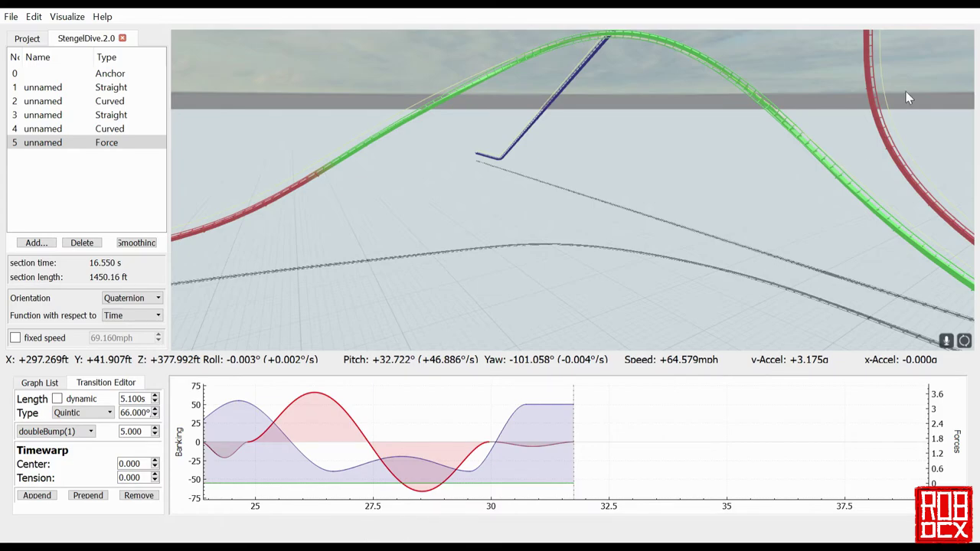
Restore the timewarp center of the hill's banking transition to 1.000.
{"action": "scroll", "coordinate": [136, 464], "scroll_direction": "up", "scroll_amount": 3}
{"action": "scroll", "coordinate": [141, 471], "scroll_direction": "up", "scroll_amount": 5}
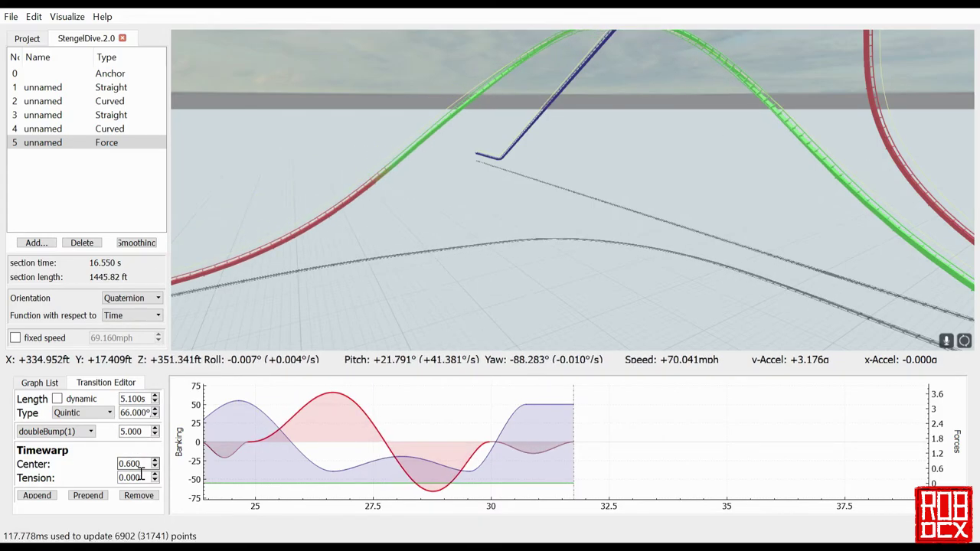
{"action": "scroll", "coordinate": [146, 473], "scroll_direction": "up", "scroll_amount": 1}
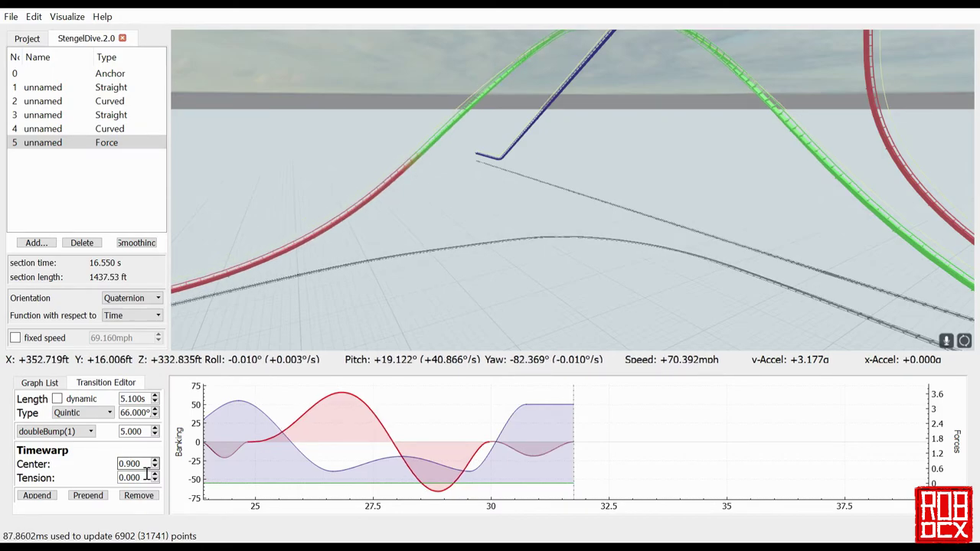
{"action": "scroll", "coordinate": [146, 473], "scroll_direction": "up", "scroll_amount": 1}
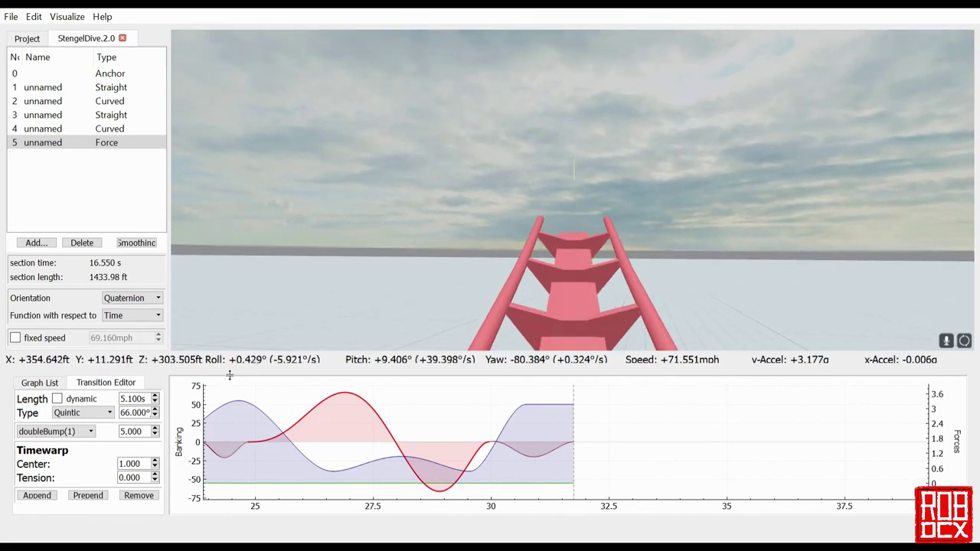
Try timewarp tensions of 1.300, 0.500 and -0.100 on the hill's banking transition.
{"action": "left_click", "coordinate": [154, 475]}
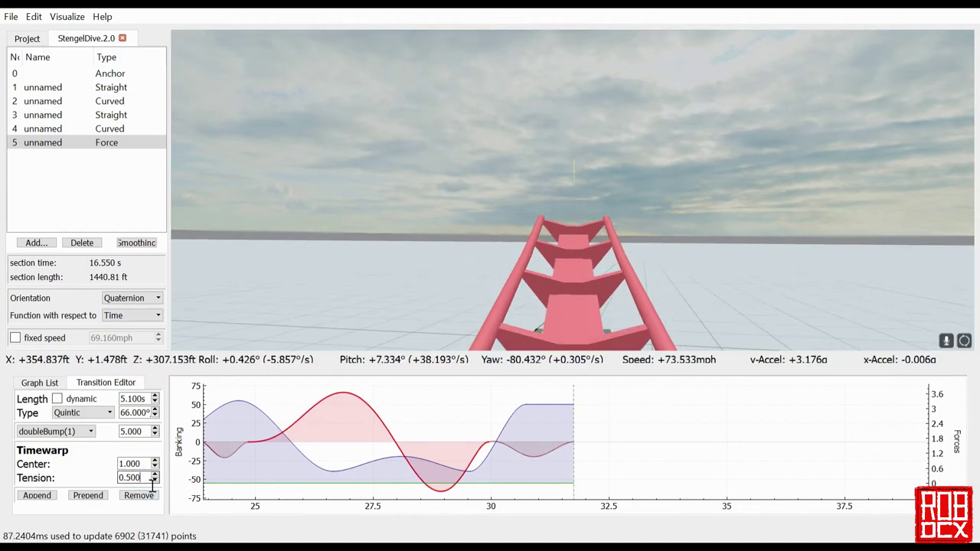
{"action": "scroll", "coordinate": [152, 486], "scroll_direction": "up", "scroll_amount": 7}
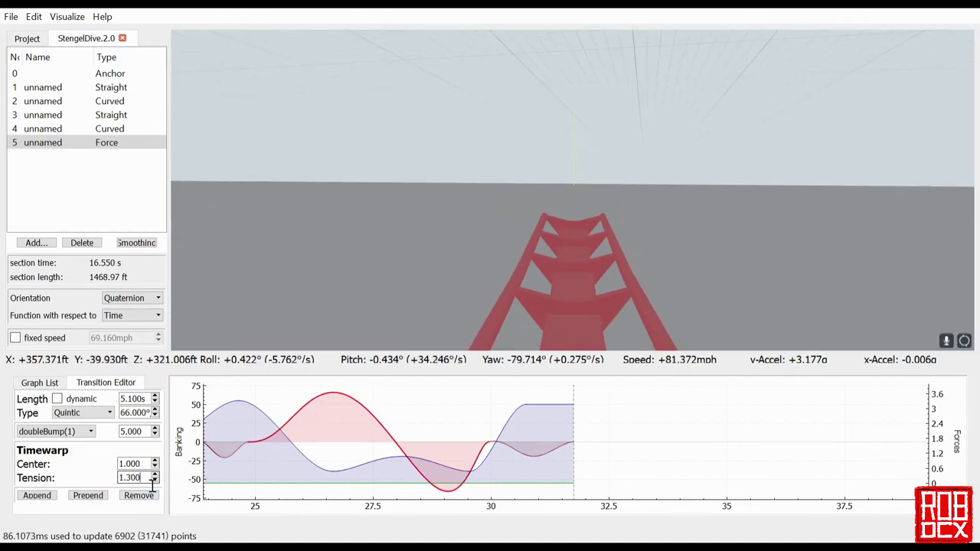
{"action": "scroll", "coordinate": [152, 486], "scroll_direction": "down", "scroll_amount": 1}
{"action": "scroll", "coordinate": [153, 483], "scroll_direction": "down", "scroll_amount": 9}
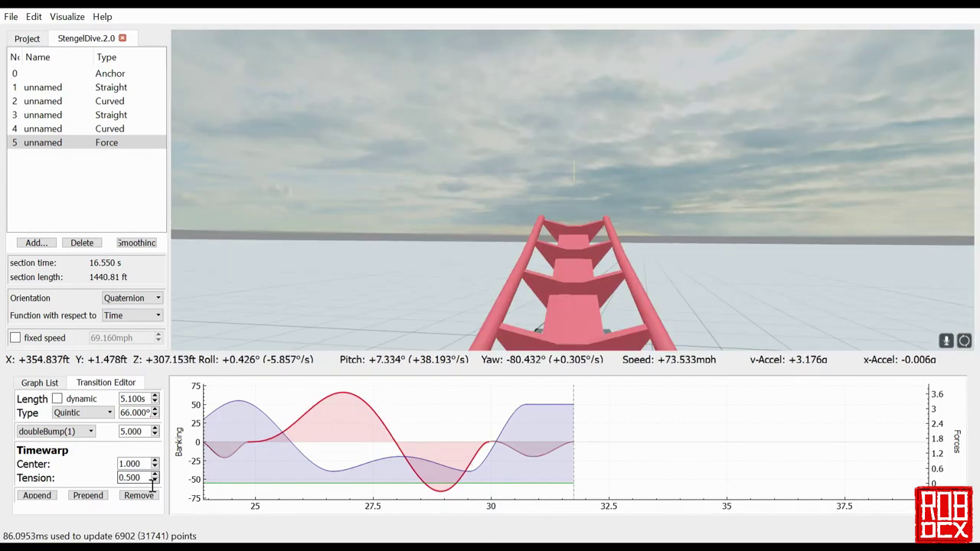
{"action": "scroll", "coordinate": [153, 484], "scroll_direction": "down", "scroll_amount": 3}
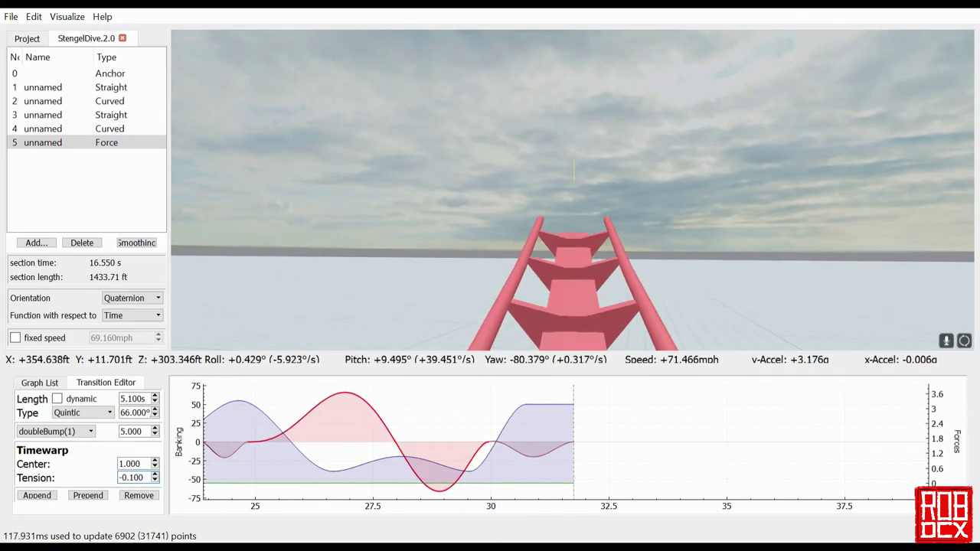
Viewing the hill from outside, try a banking timewarp tension of -0.200 and restore it to 0.000.
{"action": "key", "text": "r"}
{"action": "left_click_drag", "start_coordinate": [403, 299], "coordinate": [428, 248]}
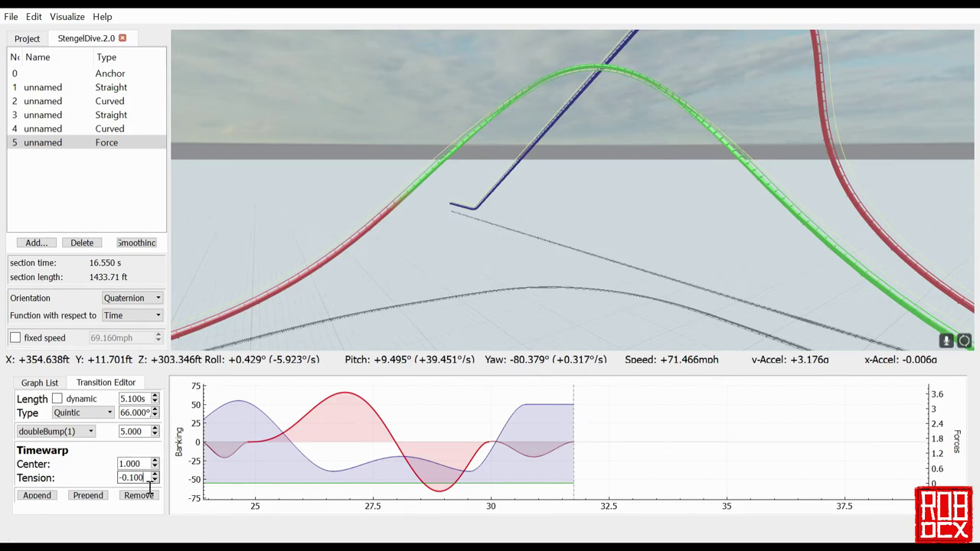
{"action": "scroll", "coordinate": [151, 485], "scroll_direction": "down", "scroll_amount": 1}
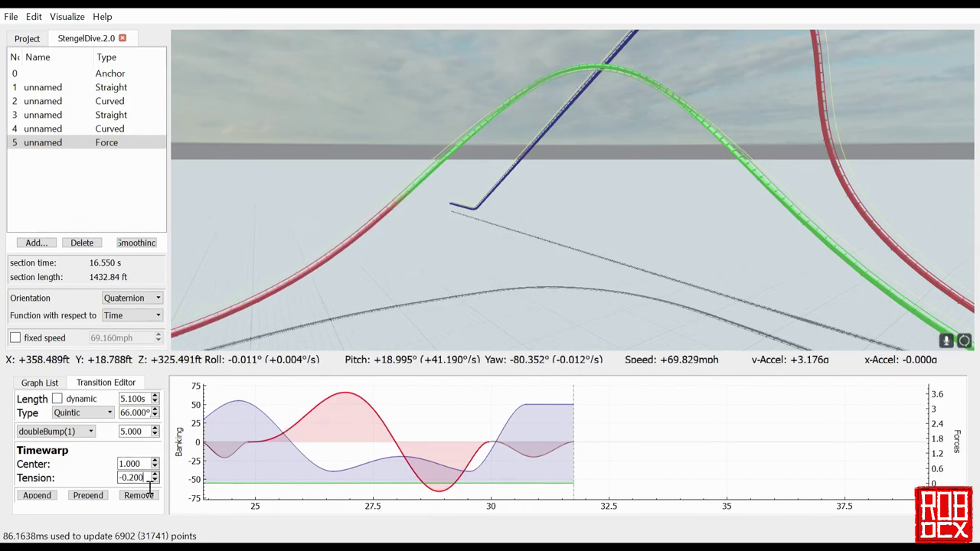
{"action": "scroll", "coordinate": [151, 485], "scroll_direction": "up", "scroll_amount": 2}
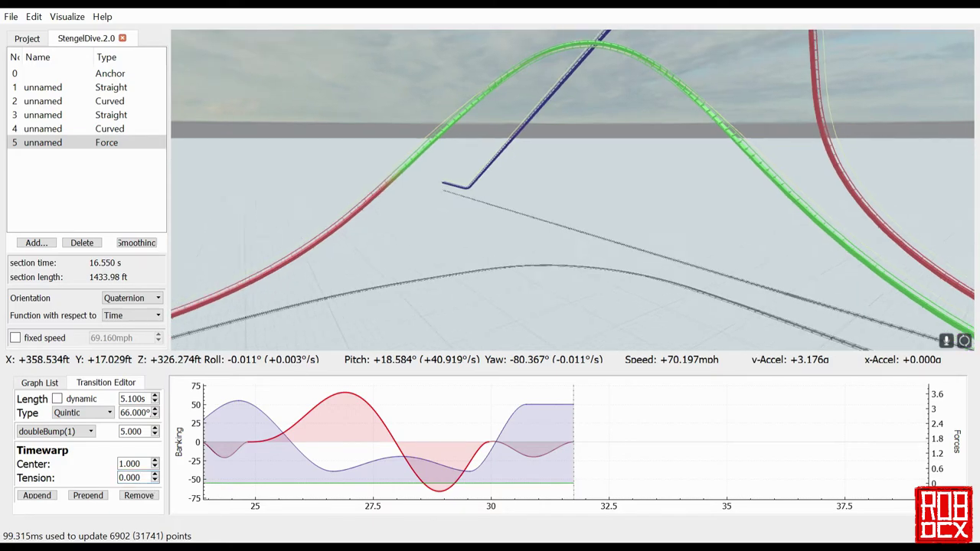
Examine the hill's cubic entry and quartic crest force transitions, and reselect its doubleBump banking transition.
{"action": "left_click_drag", "start_coordinate": [572, 190], "coordinate": [580, 186]}
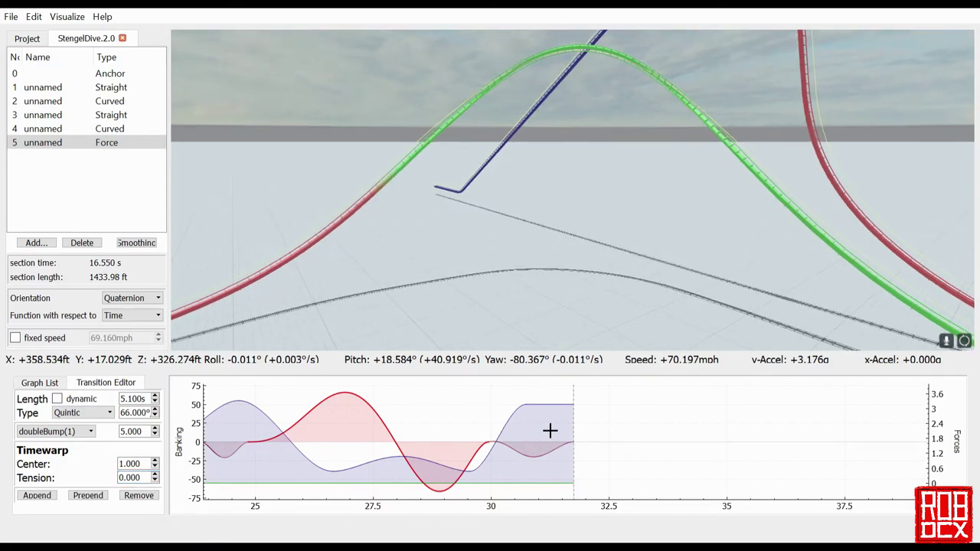
{"action": "left_click", "coordinate": [372, 441]}
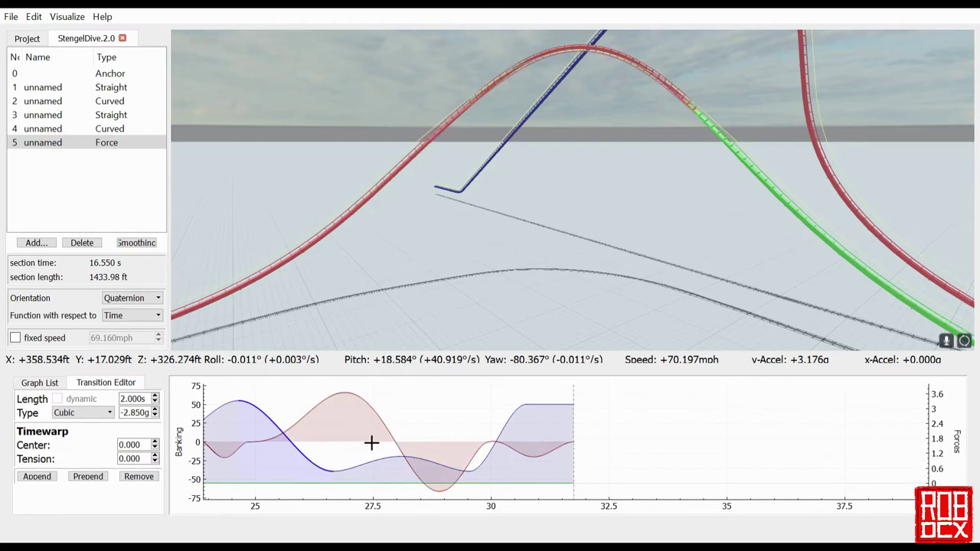
{"action": "left_click", "coordinate": [389, 473]}
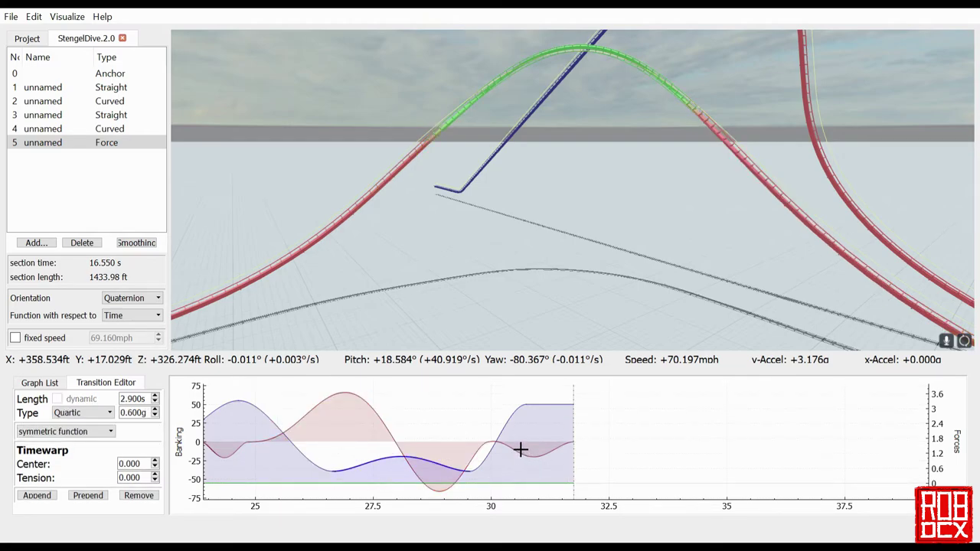
{"action": "left_click", "coordinate": [521, 445]}
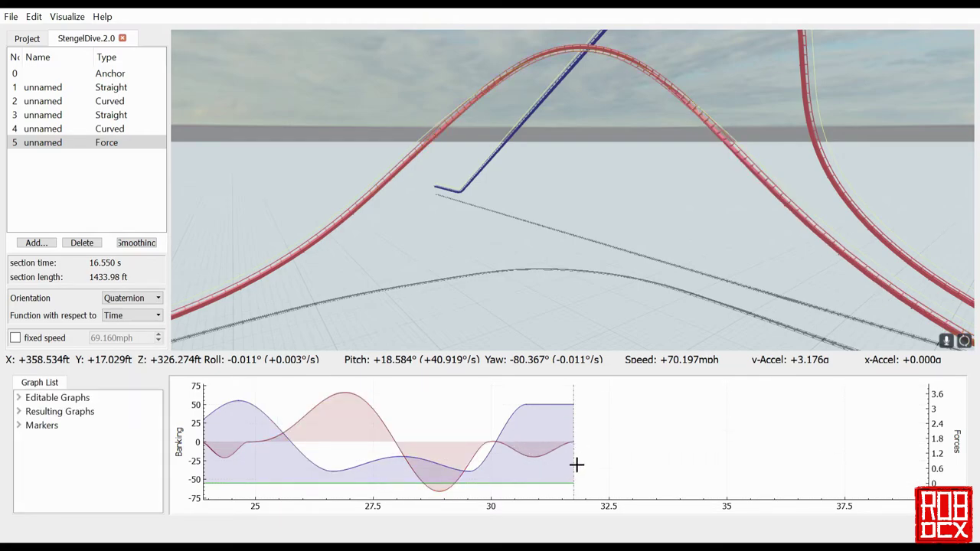
{"action": "left_click", "coordinate": [509, 450]}
{"action": "left_click", "coordinate": [333, 417]}
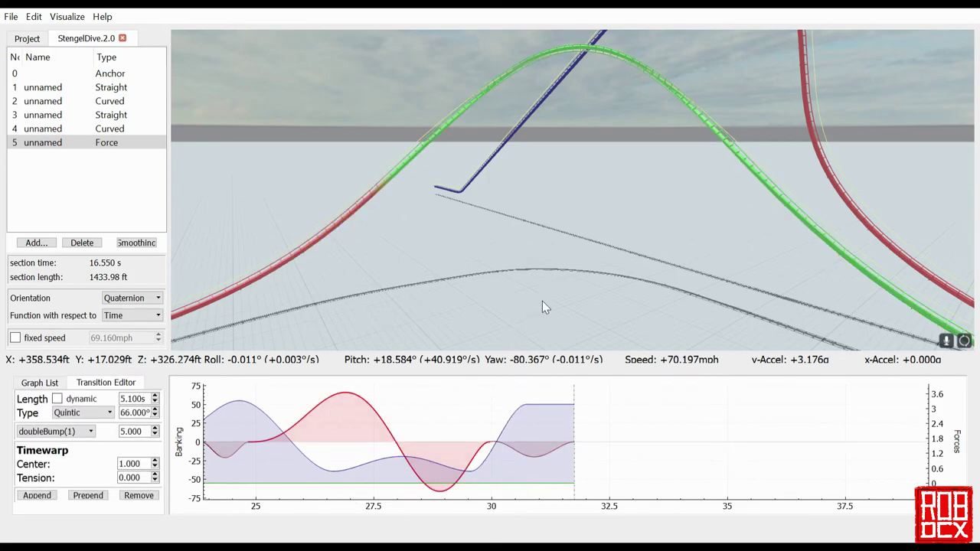
Examine the dynamic ToZero banking transition that follows the hill and the track section it controls.
{"action": "left_click_drag", "start_coordinate": [542, 301], "coordinate": [530, 301]}
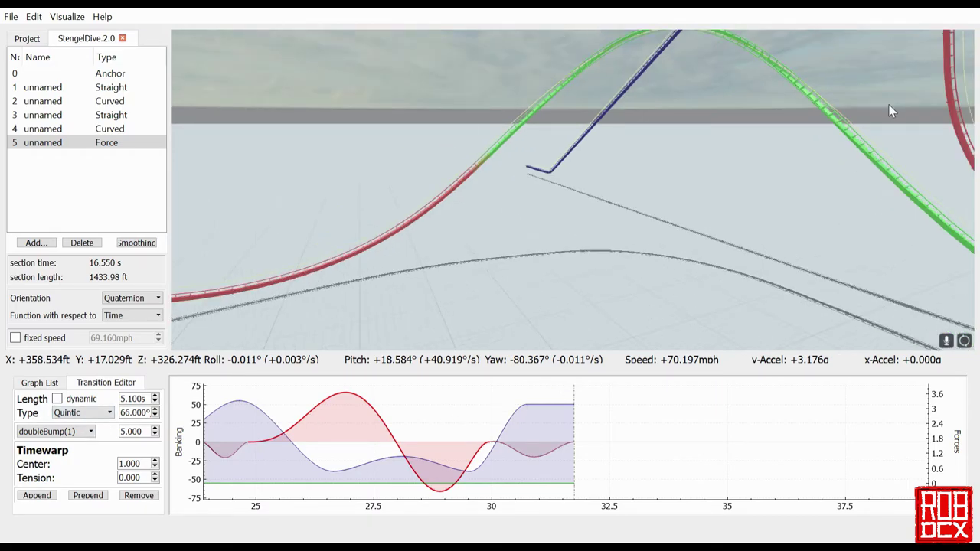
{"action": "left_click", "coordinate": [548, 472]}
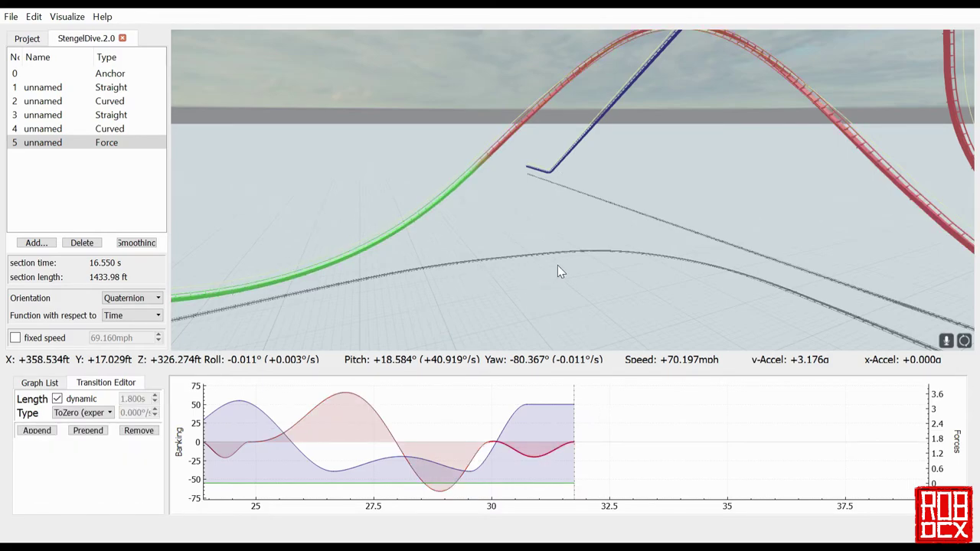
{"action": "key", "text": "r"}
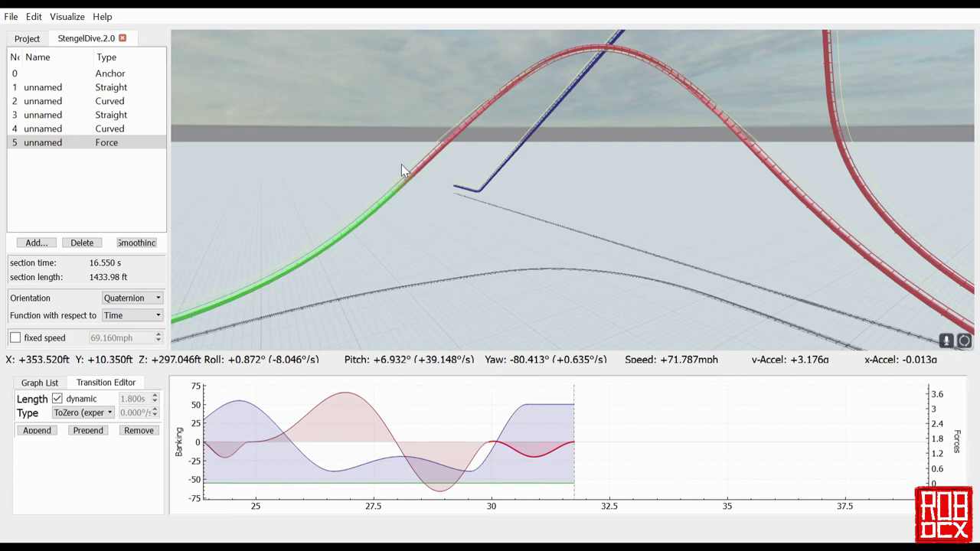
Look back at the cubic force drop near 20 s in the graph, and view the hill through to the track's end.
{"action": "left_click_drag", "start_coordinate": [422, 405], "coordinate": [794, 406]}
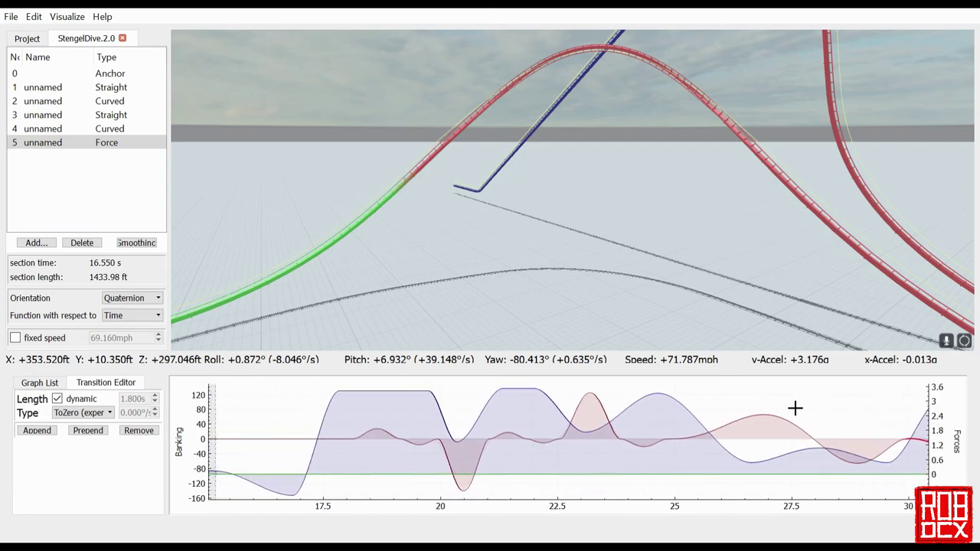
{"action": "left_click", "coordinate": [448, 413]}
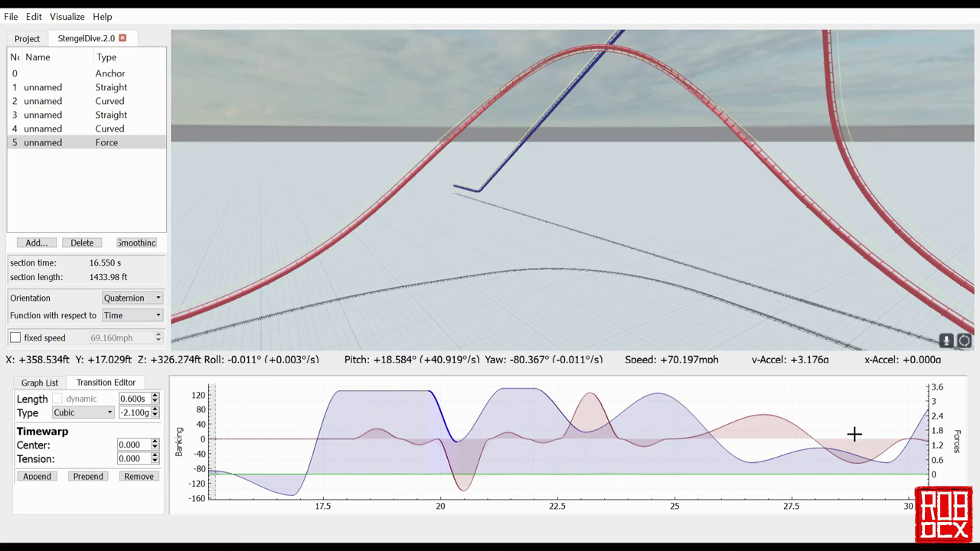
{"action": "left_click_drag", "start_coordinate": [838, 434], "coordinate": [592, 424]}
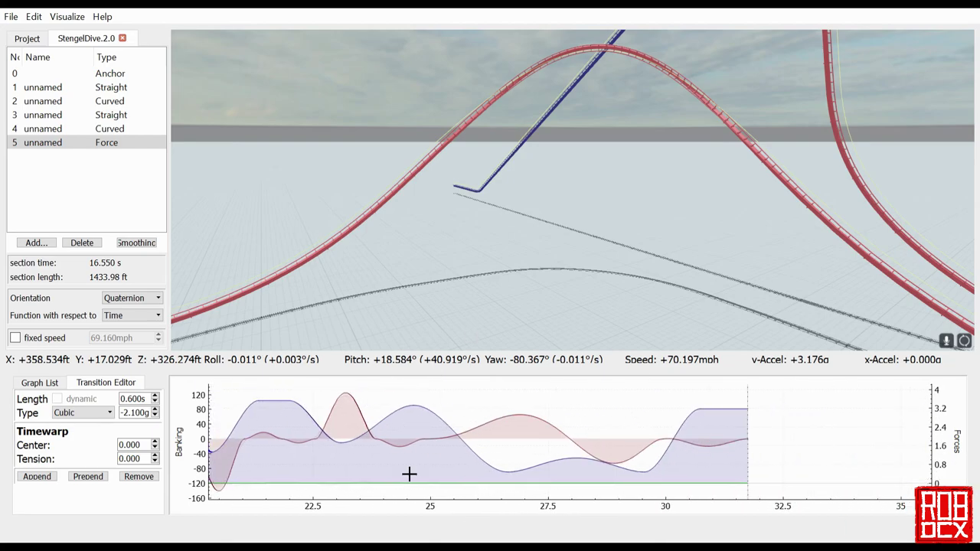
{"action": "left_click_drag", "start_coordinate": [616, 203], "coordinate": [519, 187]}
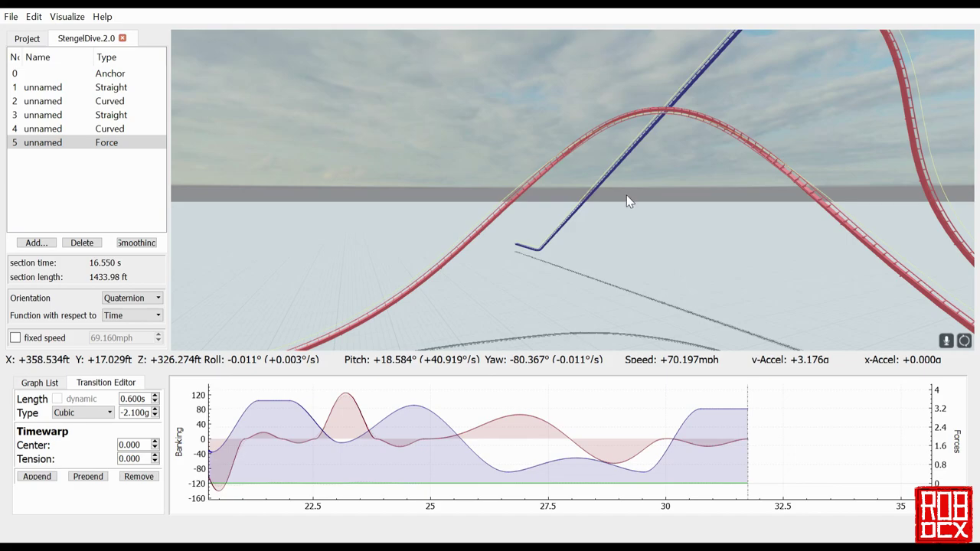
{"action": "left_click_drag", "start_coordinate": [626, 196], "coordinate": [418, 270]}
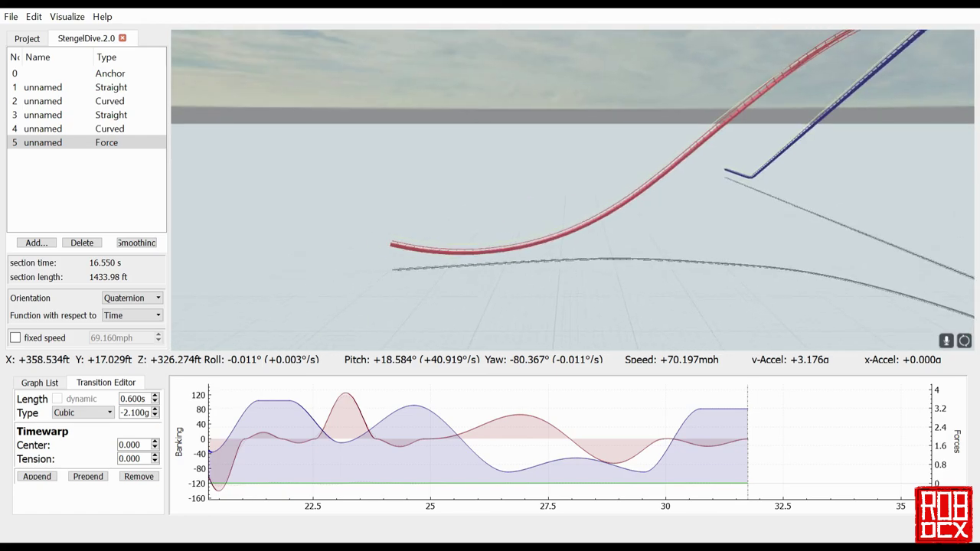